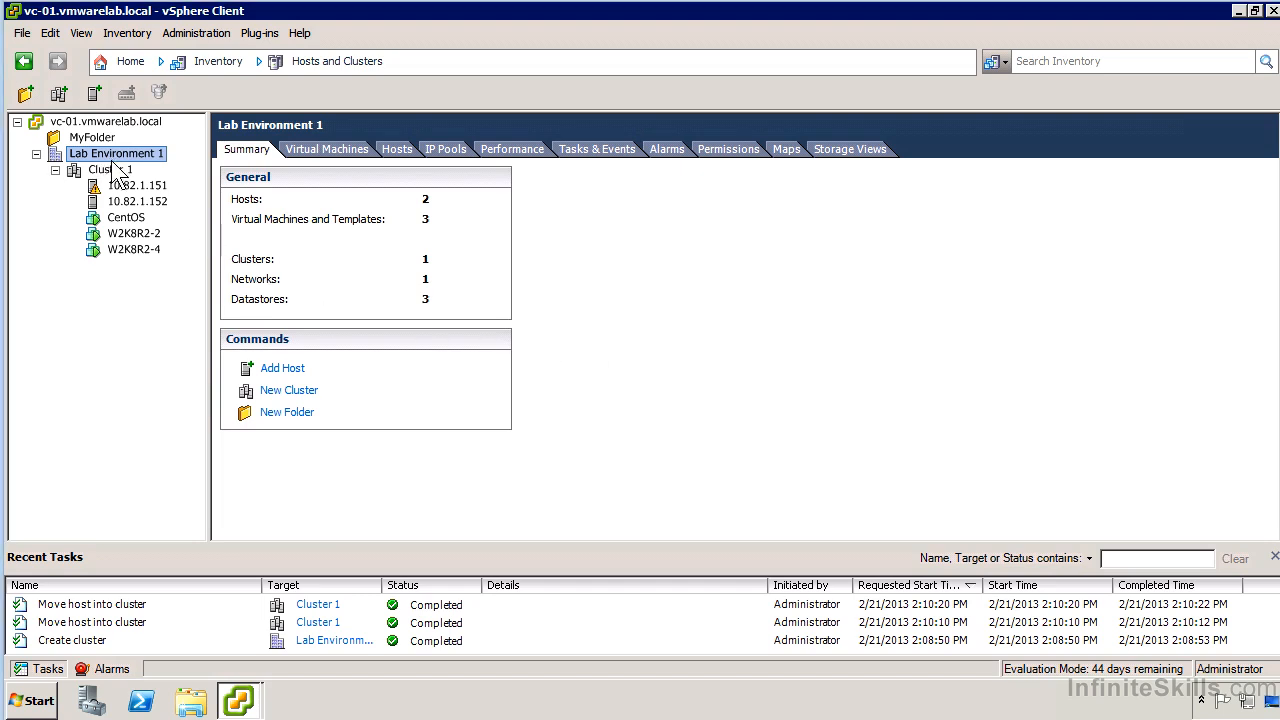
Open the settings of Cluster 1 and show its vSphere DRS automation level options.
{"action": "left_click", "coordinate": [121, 171]}
{"action": "right_click", "coordinate": [133, 172]}
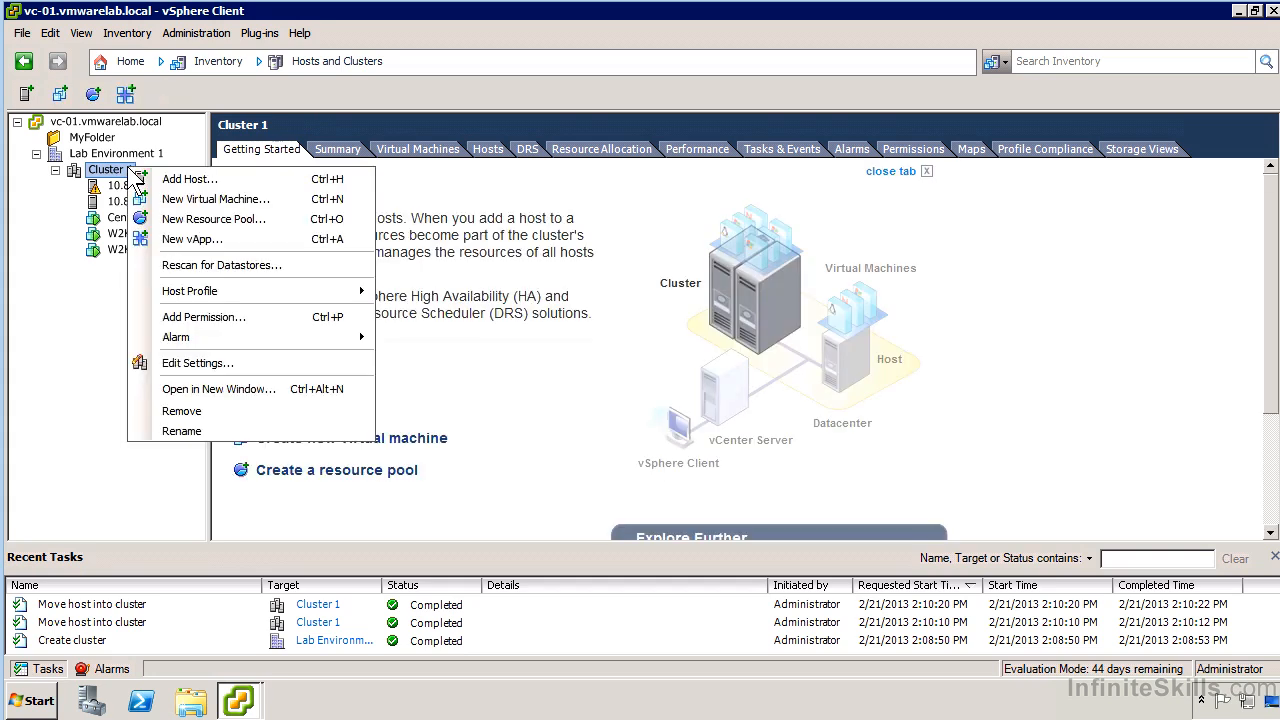
{"action": "left_click", "coordinate": [228, 365]}
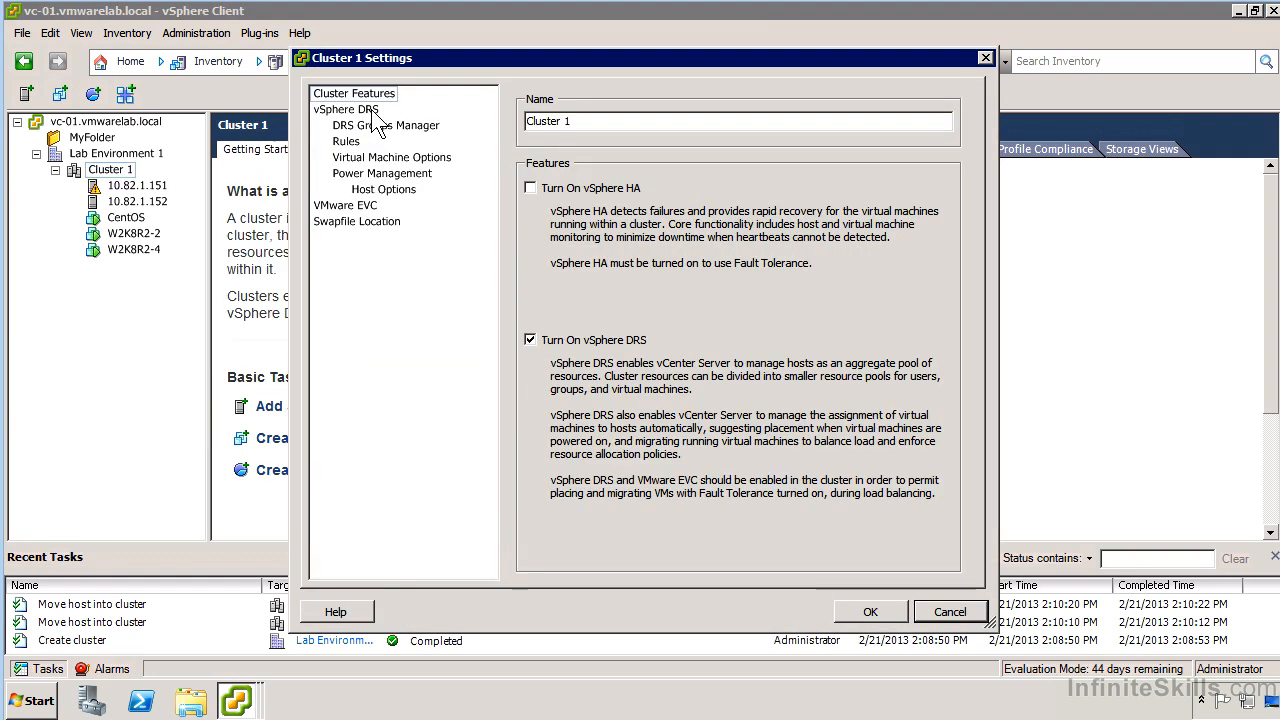
{"action": "left_click", "coordinate": [372, 111]}
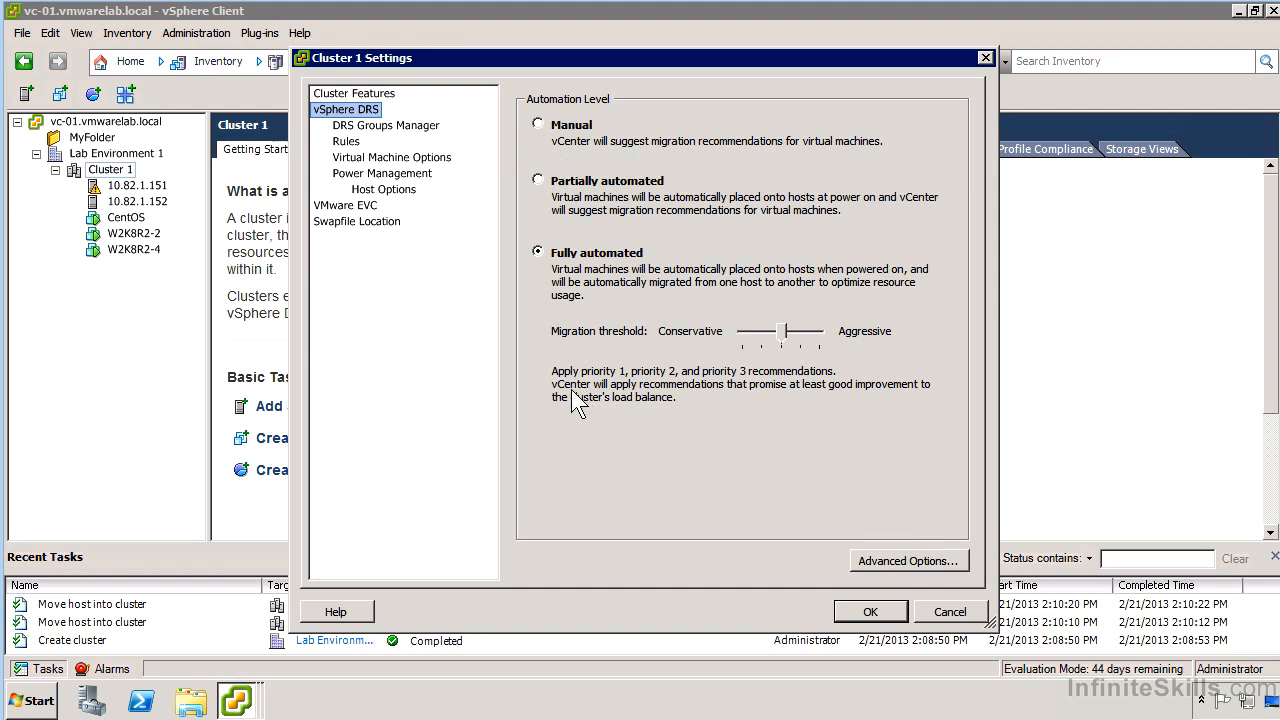
Inspect the DRS advanced options table and leave it without adding any option.
{"action": "left_click", "coordinate": [882, 562]}
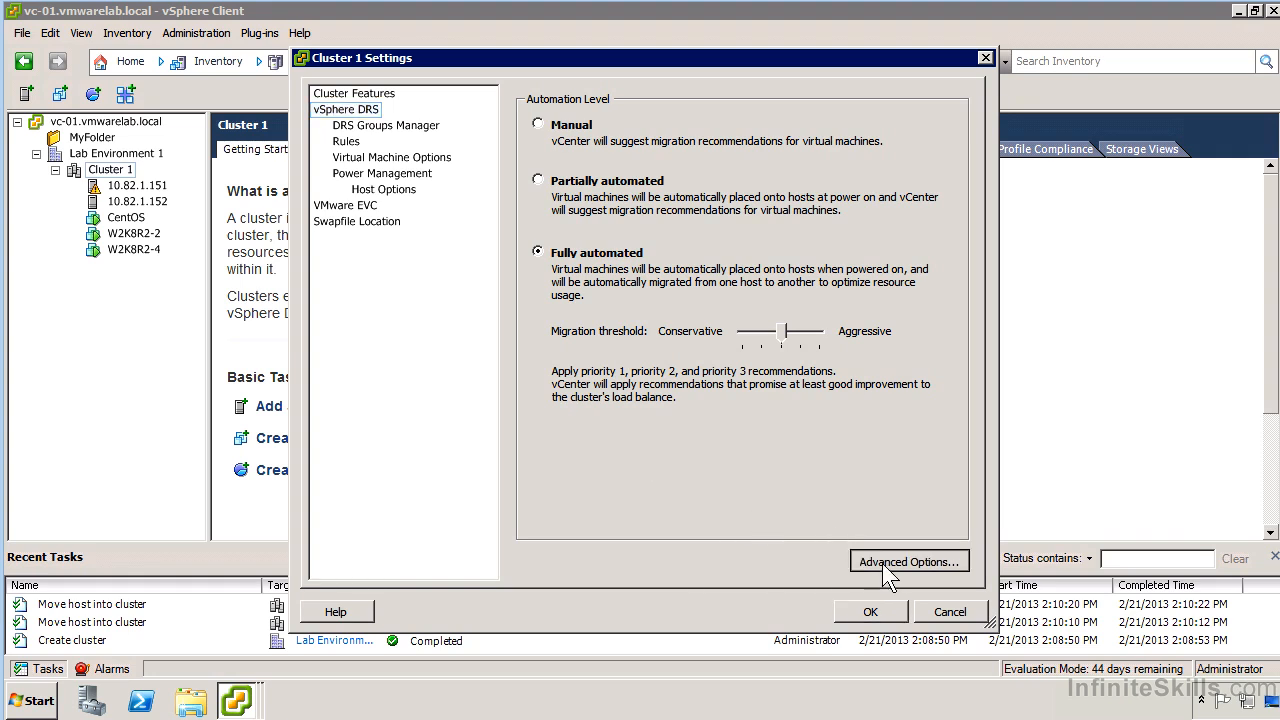
{"action": "left_click", "coordinate": [604, 200]}
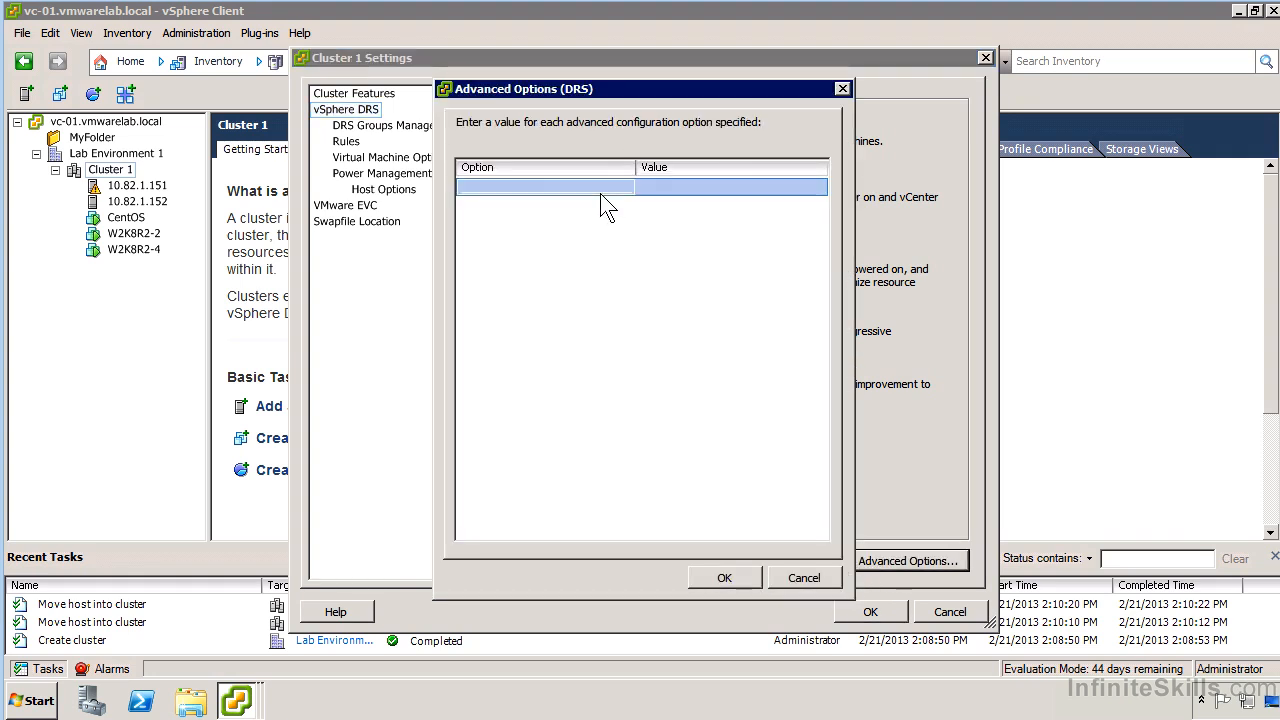
{"action": "left_click", "coordinate": [694, 188]}
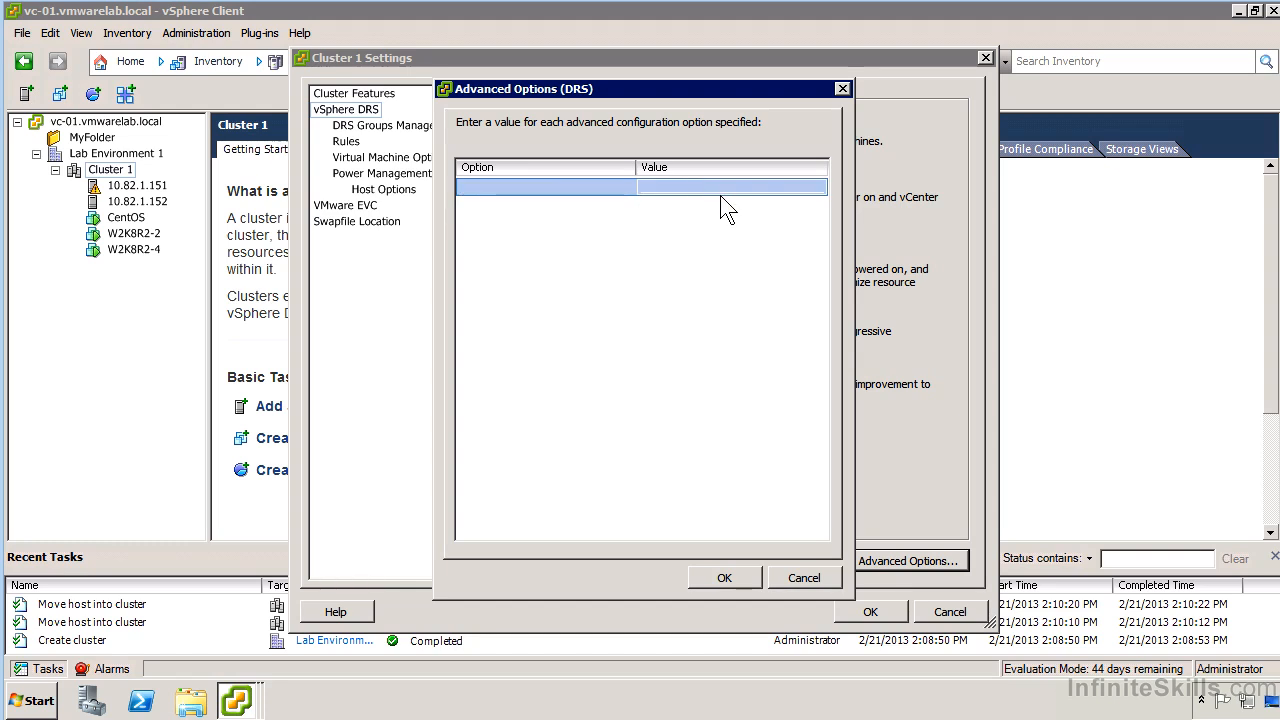
{"action": "left_click", "coordinate": [810, 579]}
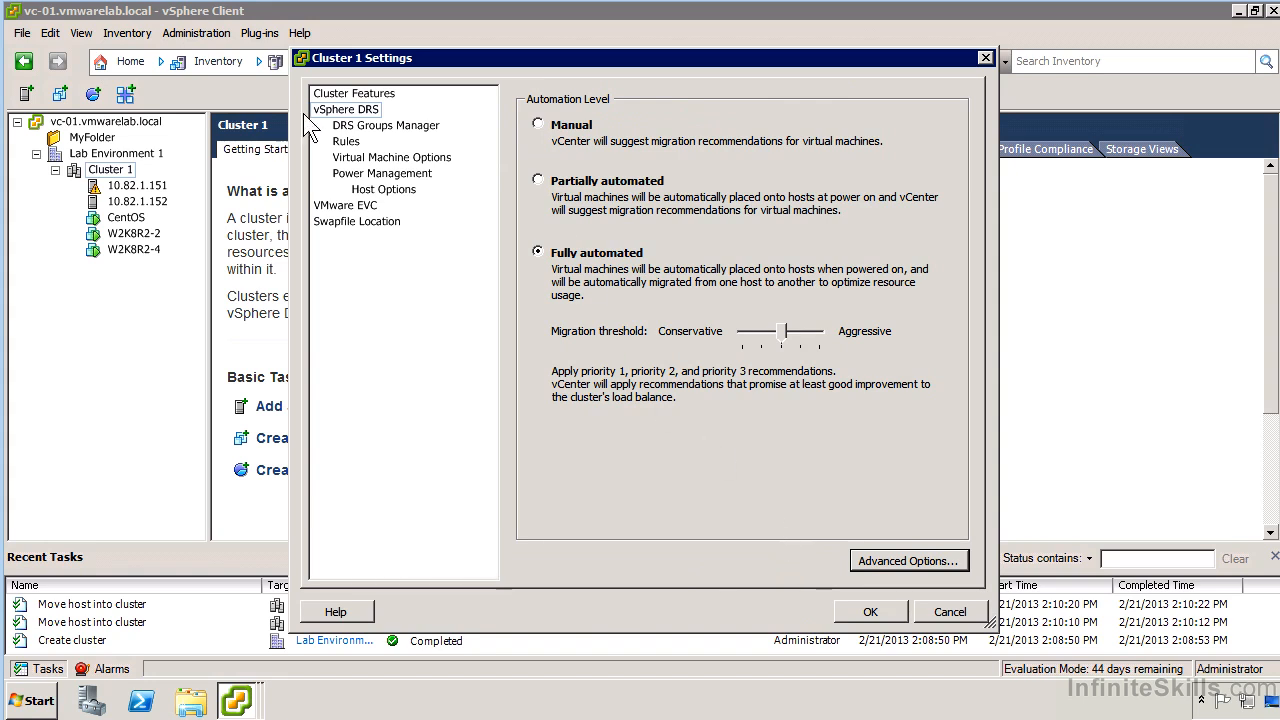
Create a virtual machine DRS group named Windows Virtual Machines containing W2K8R2-4 and W2K8R2-2.
{"action": "left_click", "coordinate": [370, 128]}
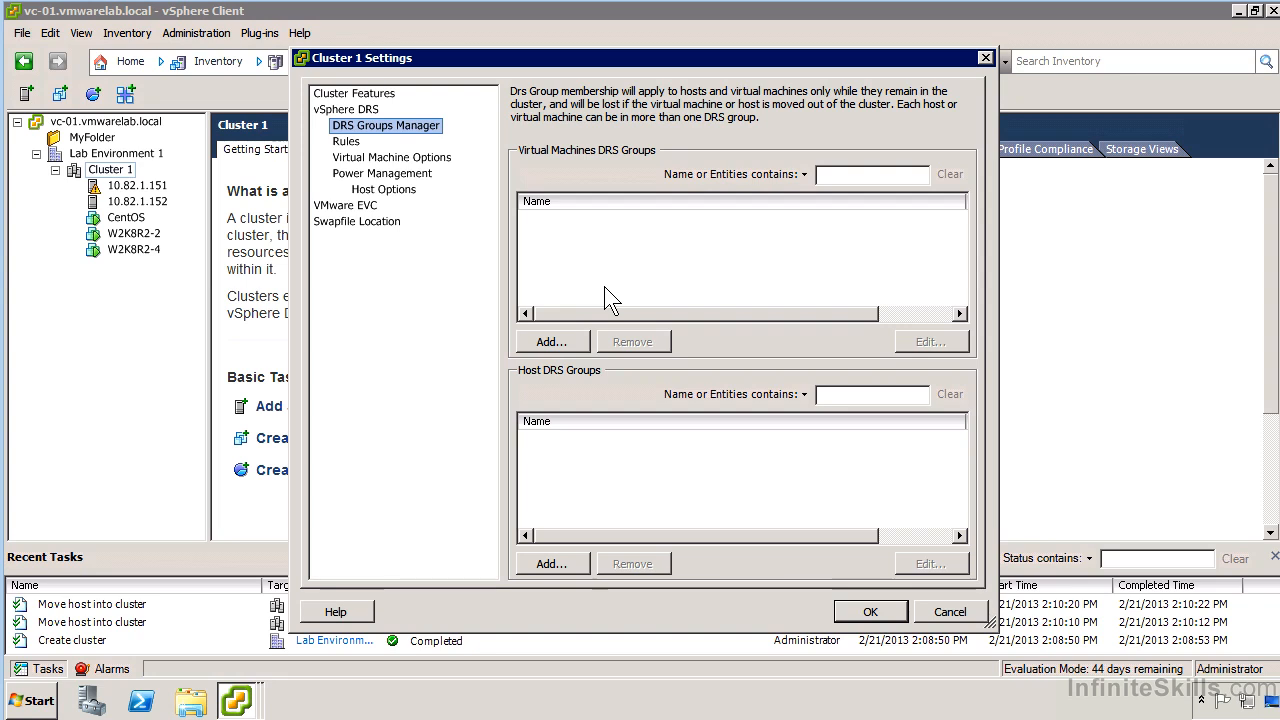
{"action": "left_click", "coordinate": [578, 338]}
{"action": "left_click", "coordinate": [392, 291]}
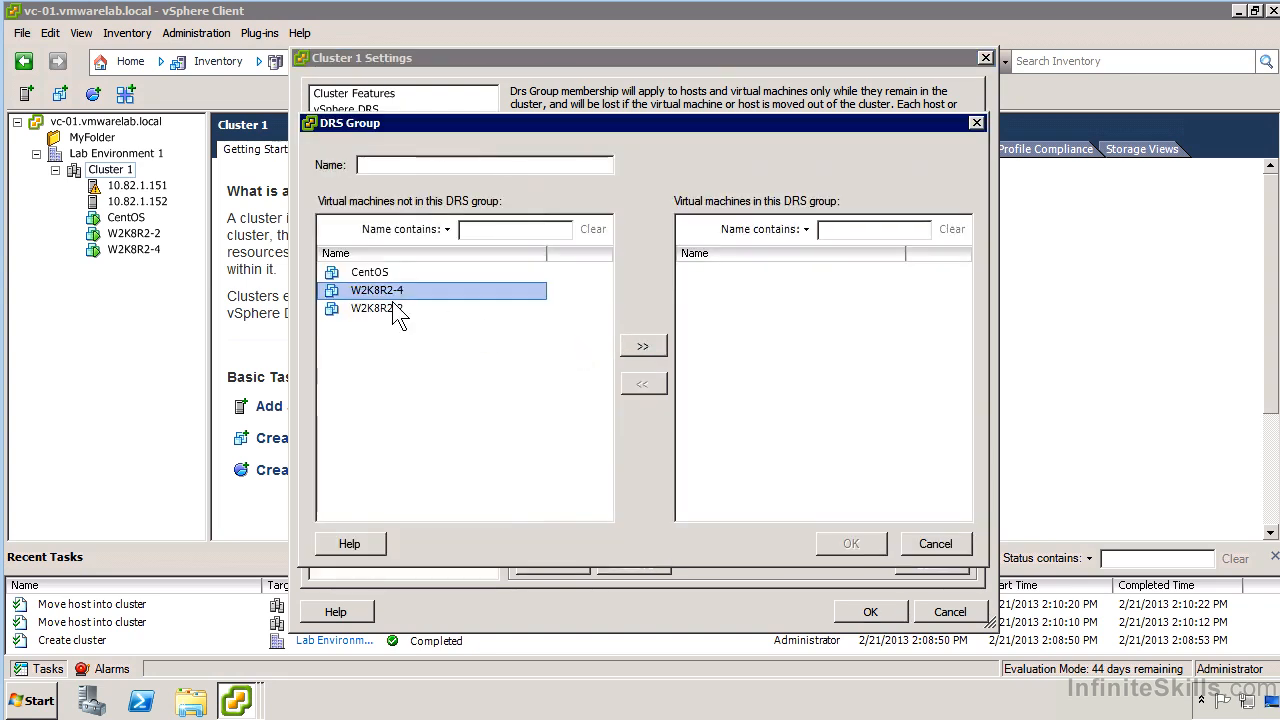
{"action": "left_click", "coordinate": [398, 310], "text": "ctrl"}
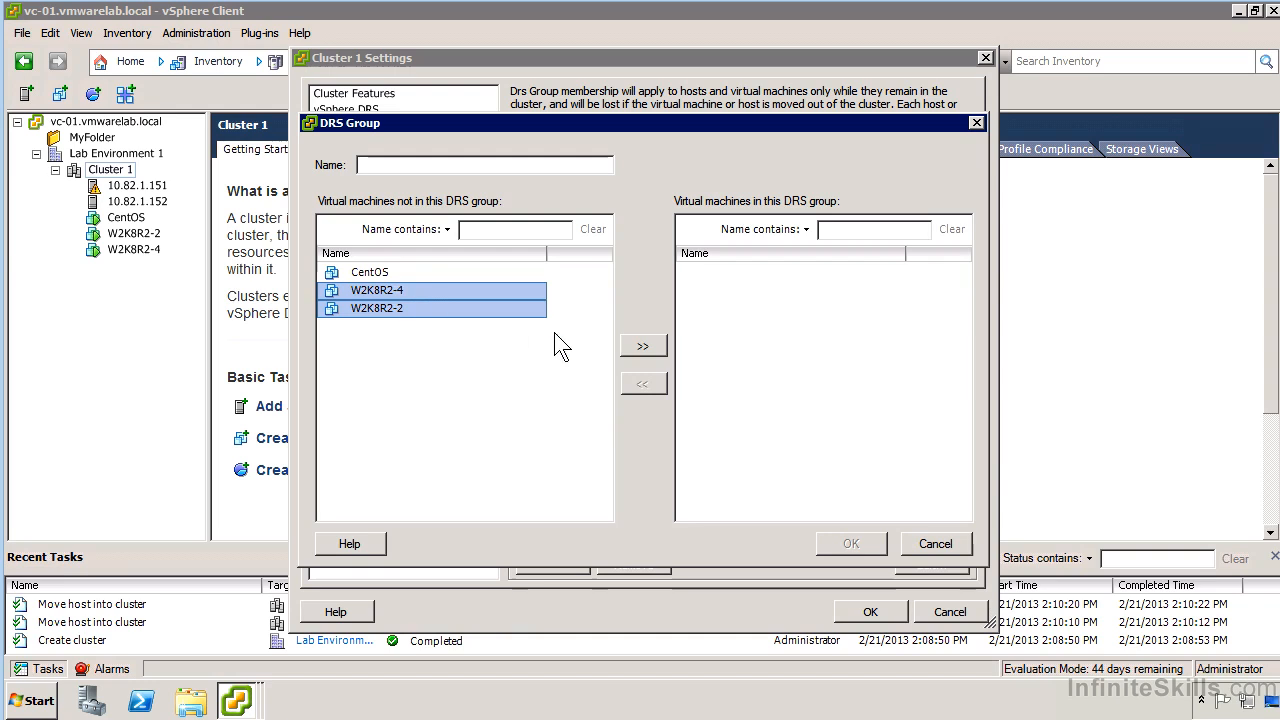
{"action": "left_click", "coordinate": [644, 342]}
{"action": "left_click", "coordinate": [478, 170]}
{"action": "type", "text": "Win"}
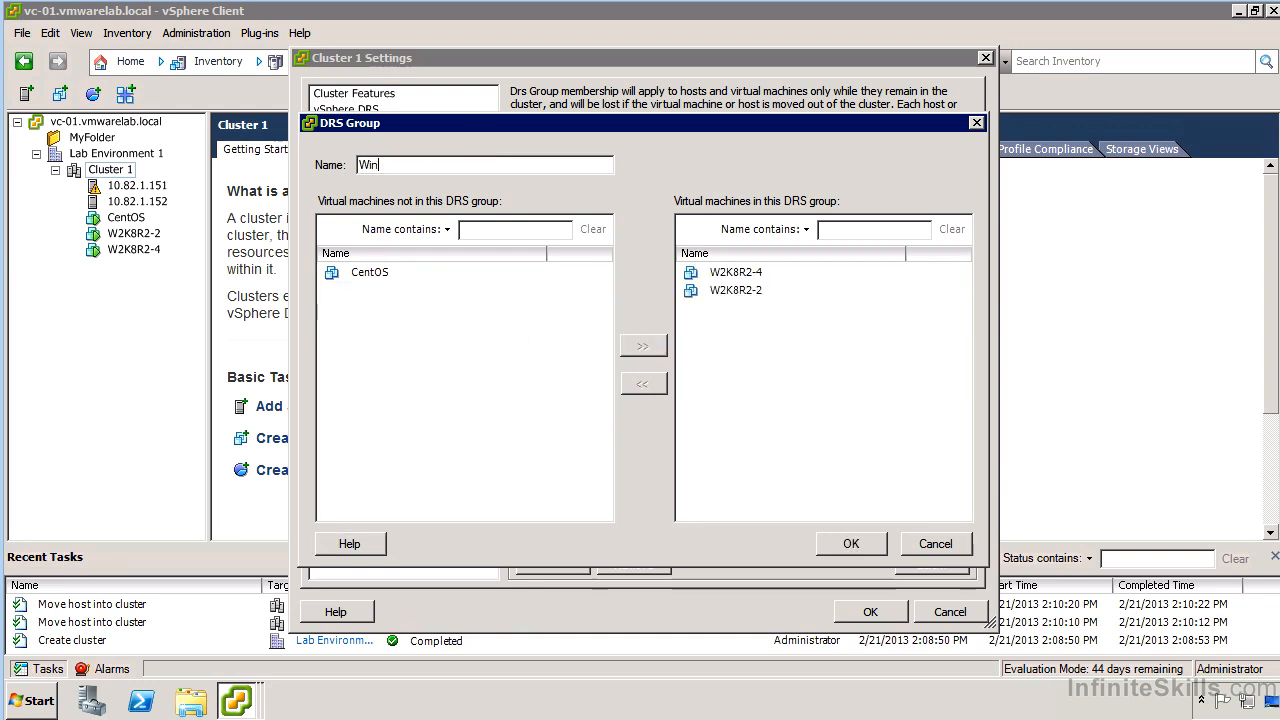
{"action": "type", "text": "dows Virtual Machines"}
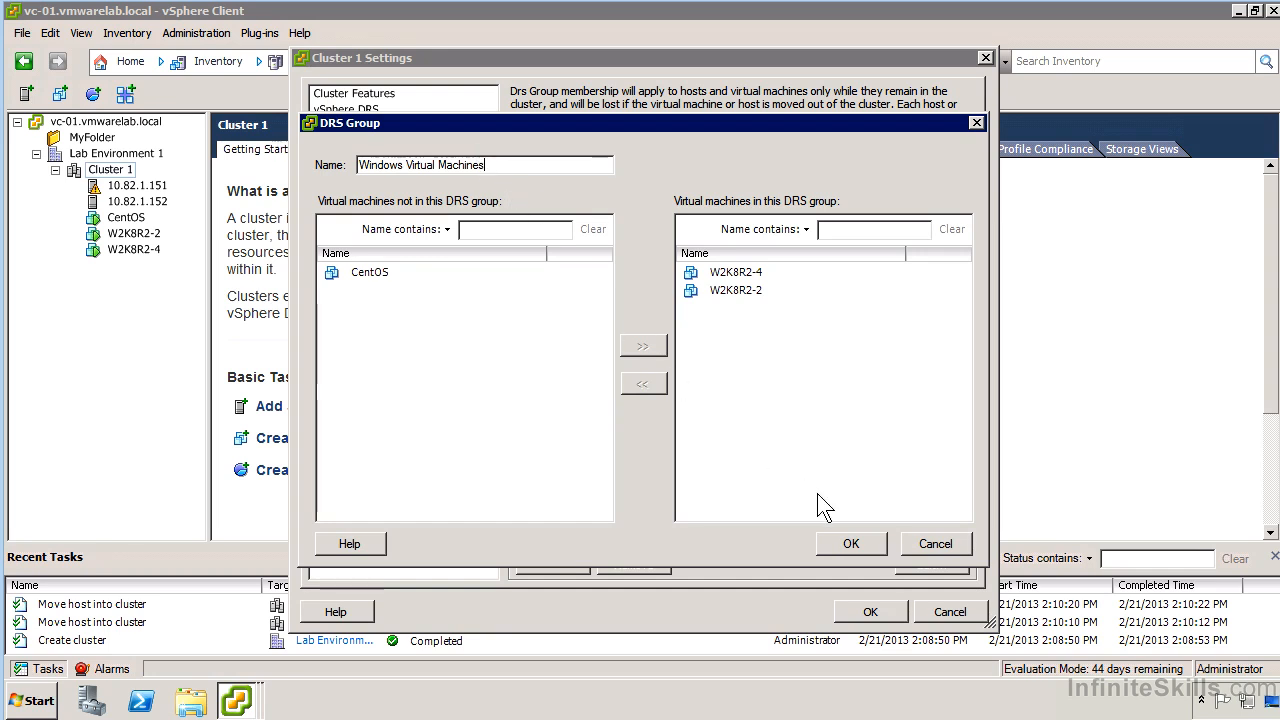
{"action": "left_click", "coordinate": [848, 547]}
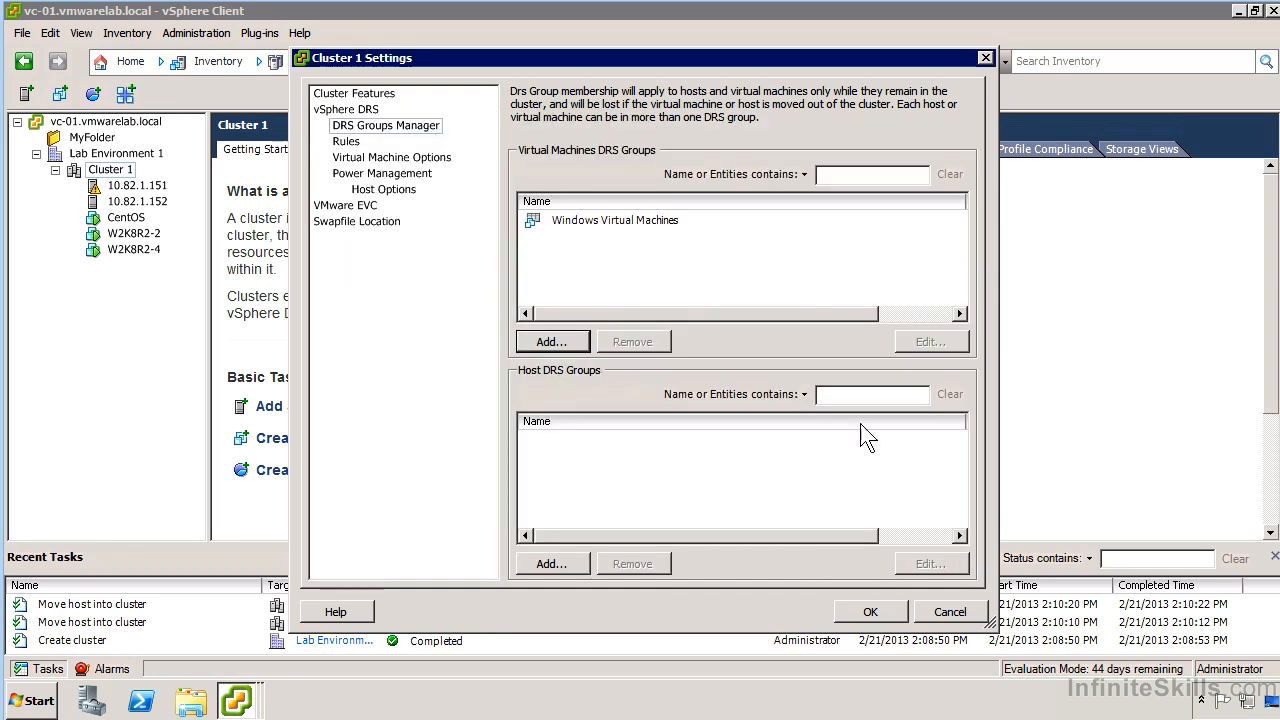
Create a host DRS group named Node 1 containing host 10.82.1.151.
{"action": "left_click", "coordinate": [556, 564]}
{"action": "left_click", "coordinate": [392, 274]}
{"action": "left_click", "coordinate": [500, 166]}
{"action": "type", "text": "Node 1"}
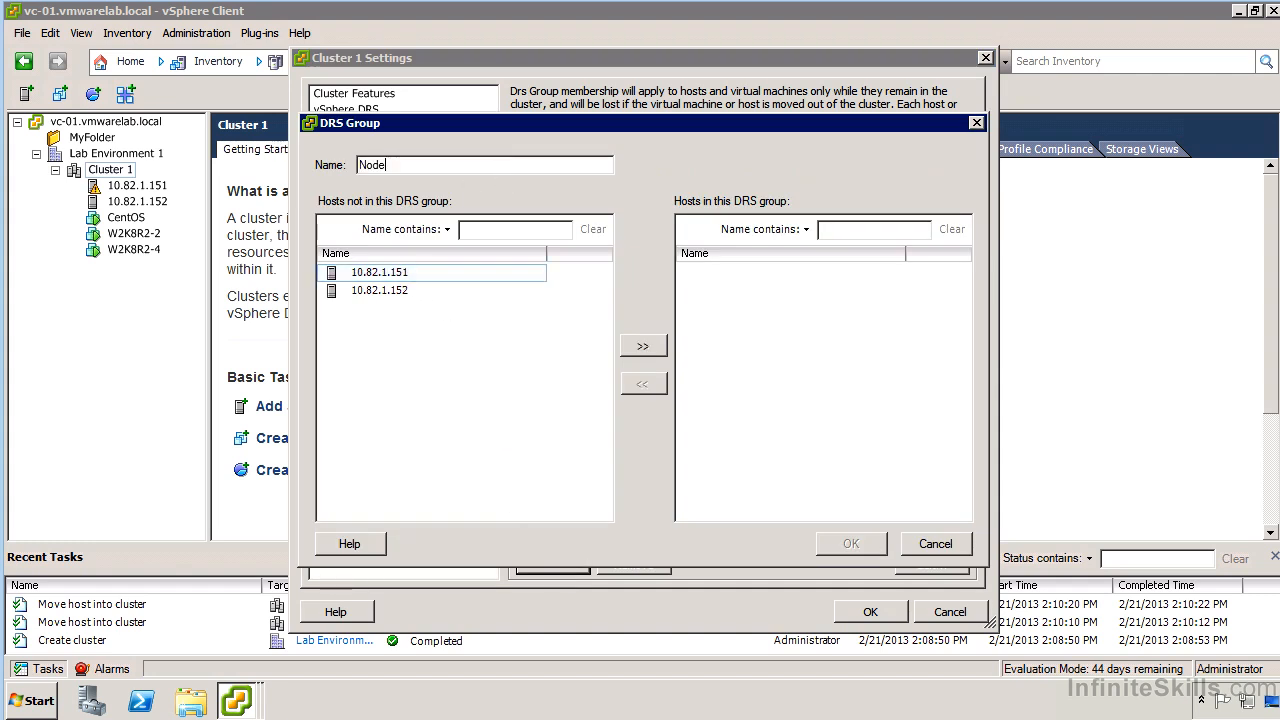
{"action": "left_click", "coordinate": [392, 272]}
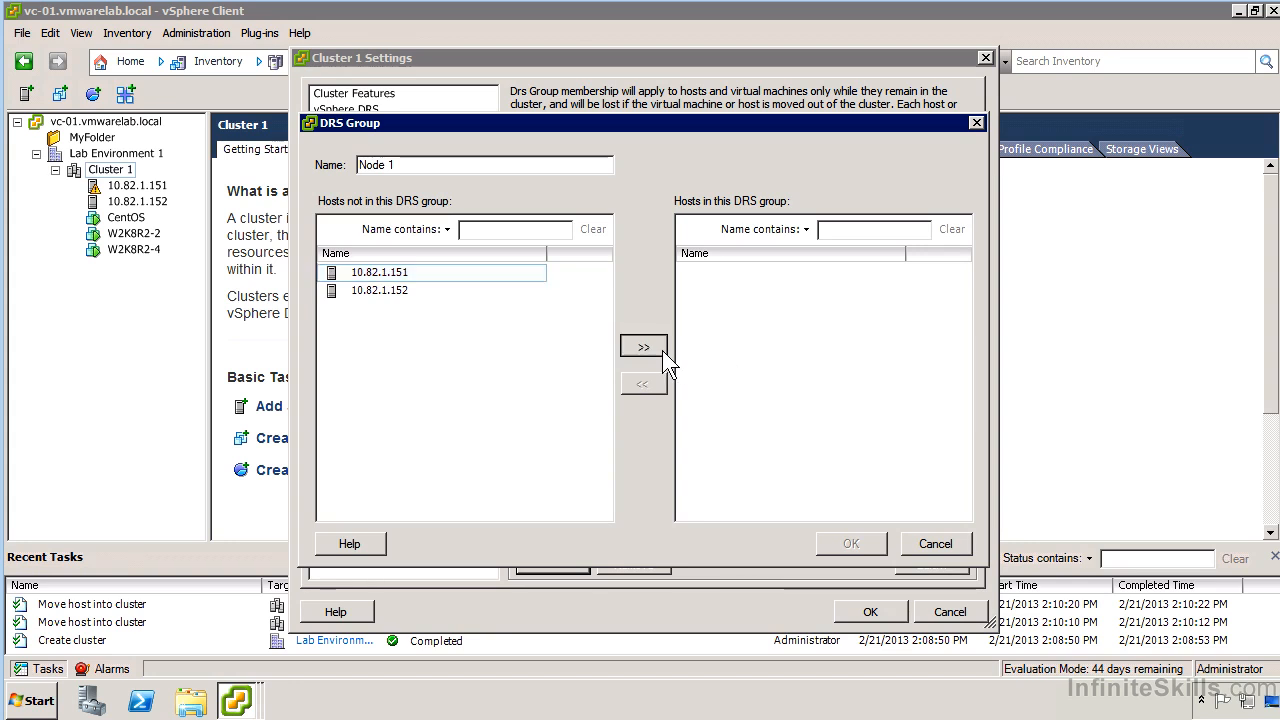
{"action": "left_click", "coordinate": [660, 348]}
{"action": "left_click", "coordinate": [869, 540]}
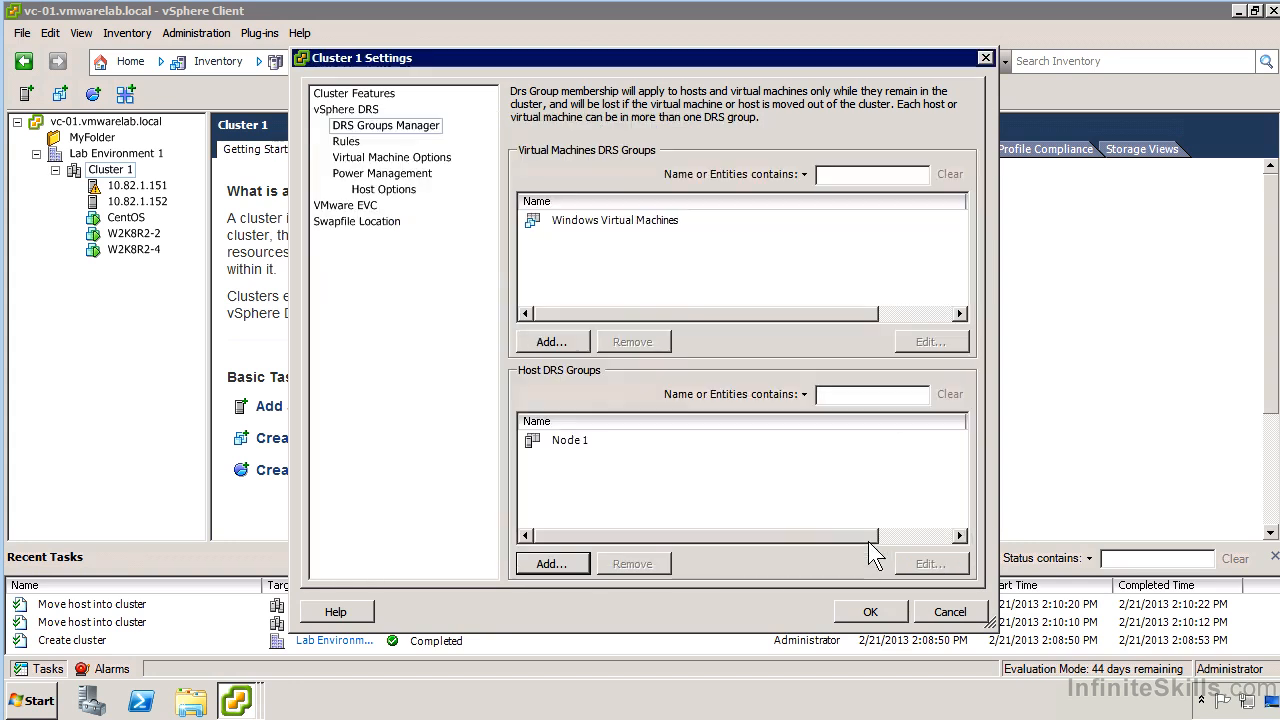
Draft a new DRS rule of type Virtual Machines to Hosts for the Windows Virtual Machines group.
{"action": "left_click", "coordinate": [346, 142]}
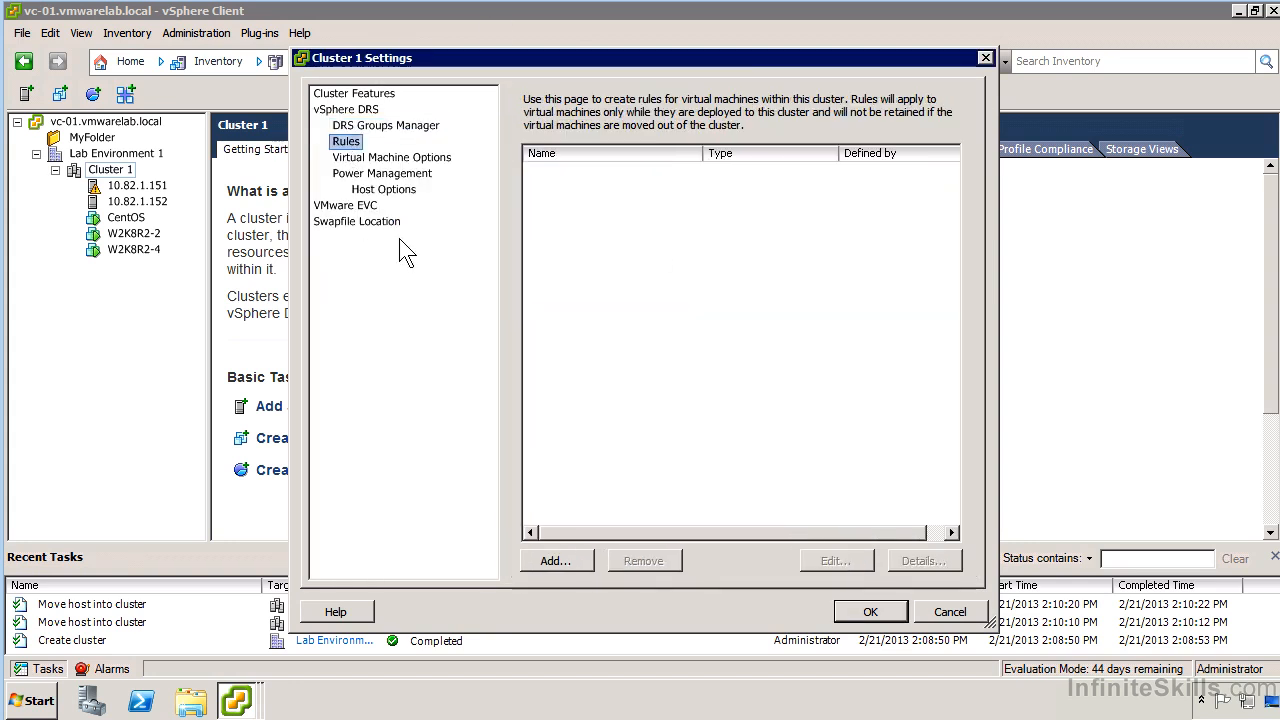
{"action": "left_click", "coordinate": [555, 560]}
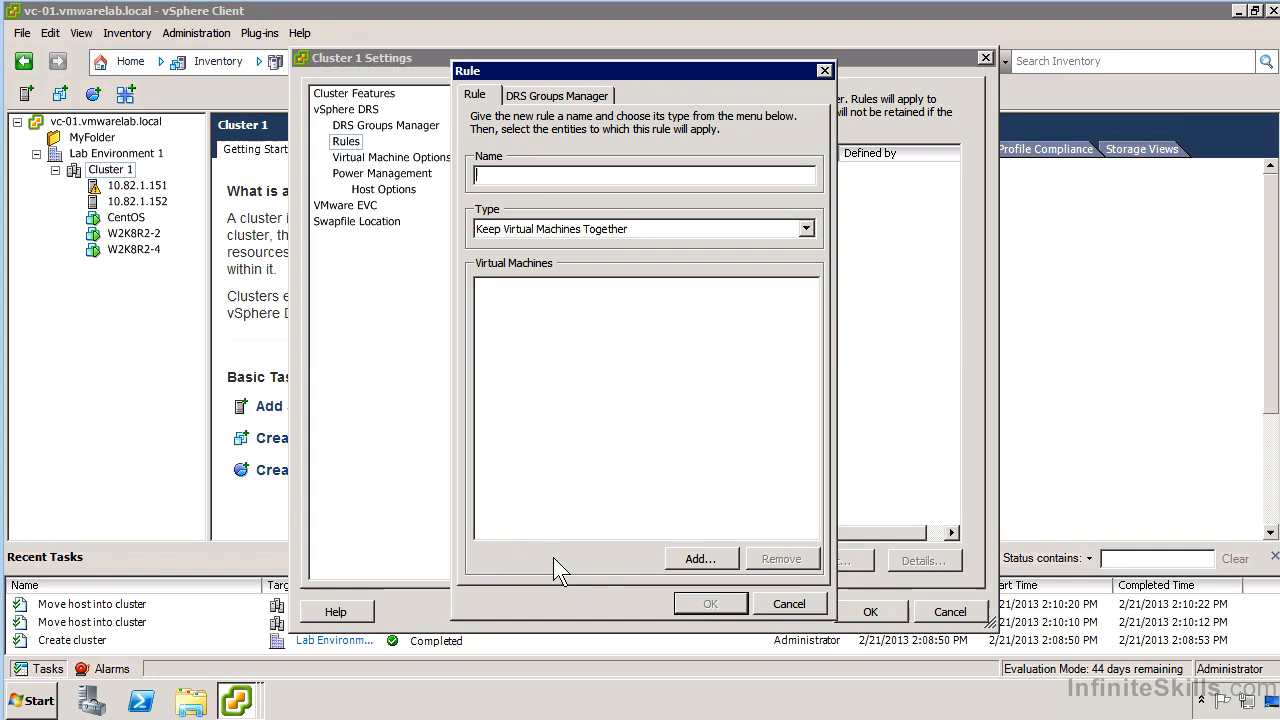
{"action": "left_click", "coordinate": [582, 232]}
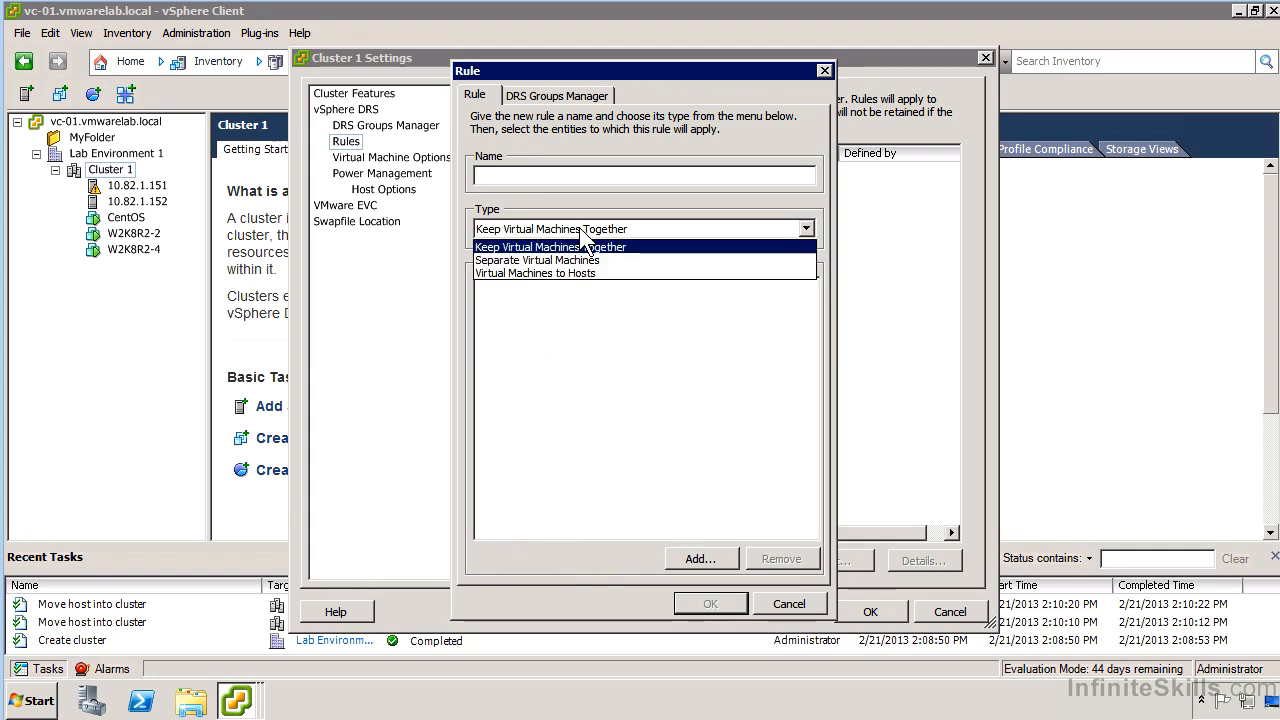
{"action": "left_click", "coordinate": [608, 274]}
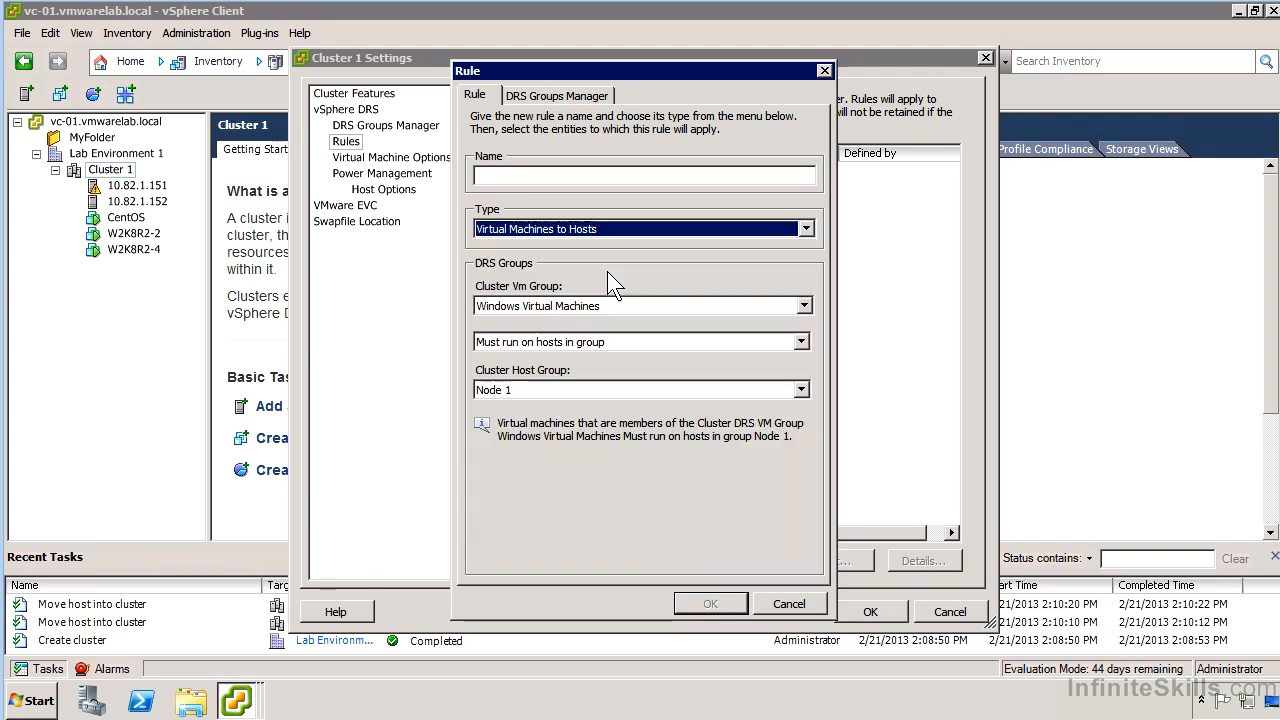
{"action": "left_click", "coordinate": [619, 306]}
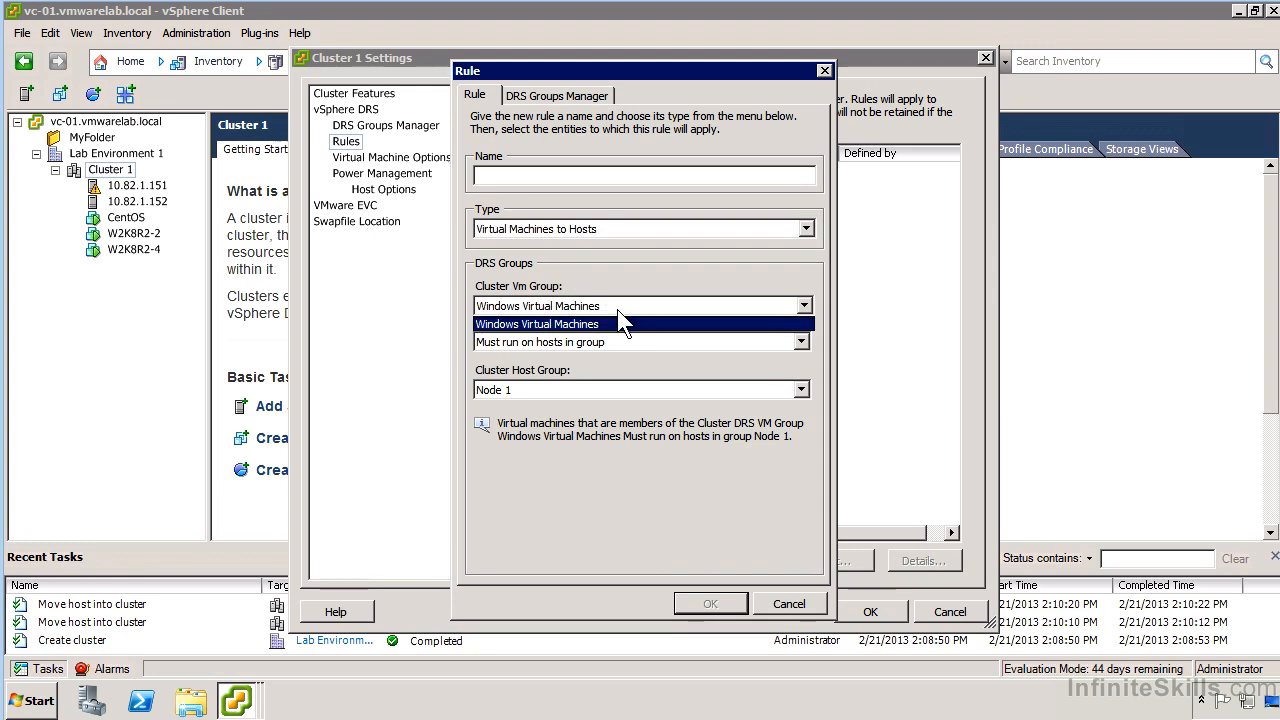
{"action": "left_click", "coordinate": [555, 323]}
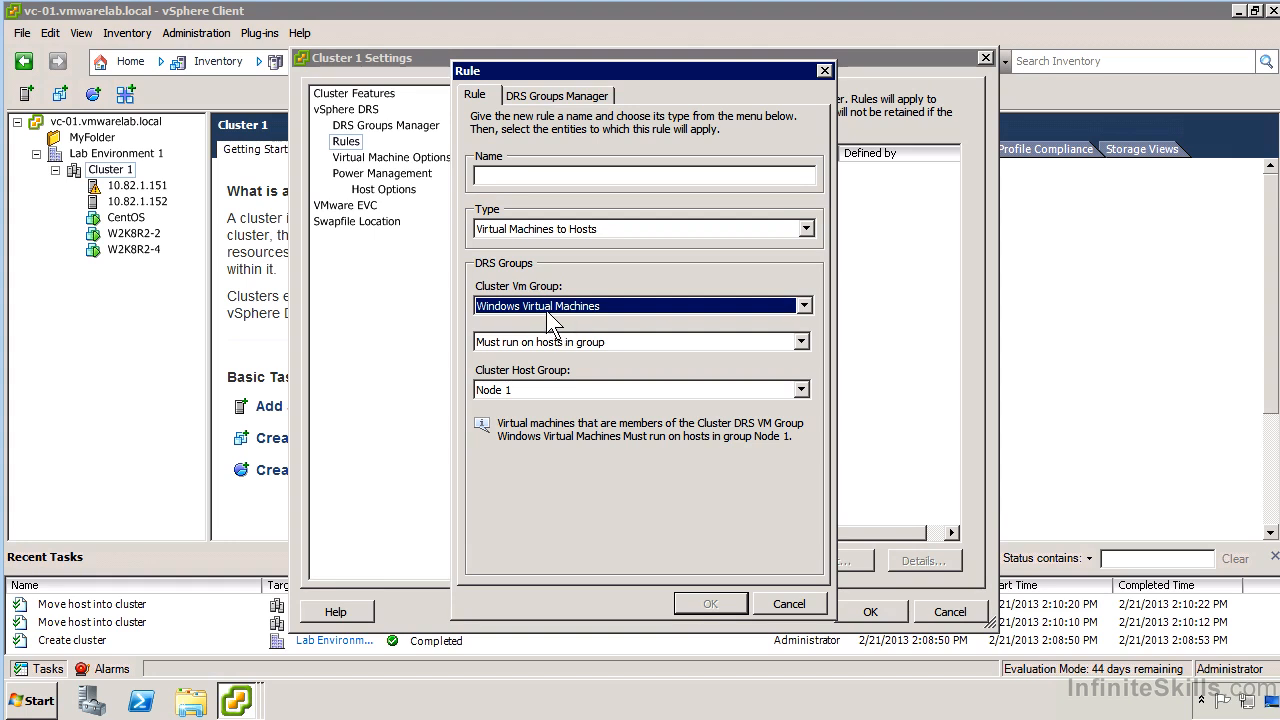
{"action": "left_click", "coordinate": [546, 310]}
{"action": "left_click", "coordinate": [549, 320]}
{"action": "left_click", "coordinate": [548, 342]}
{"action": "left_click", "coordinate": [546, 341]}
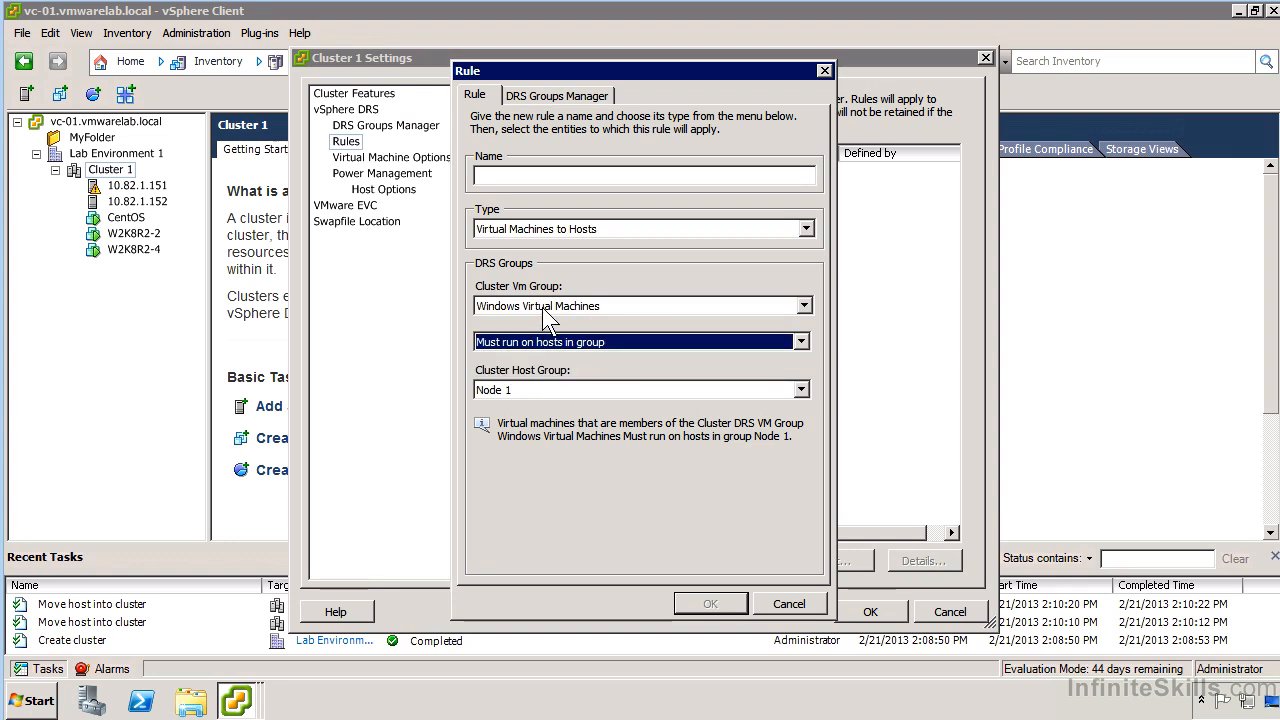
Review the rule's host affinity choices, pick Node 1 as the cluster host group, and discard the rule.
{"action": "left_click", "coordinate": [657, 345]}
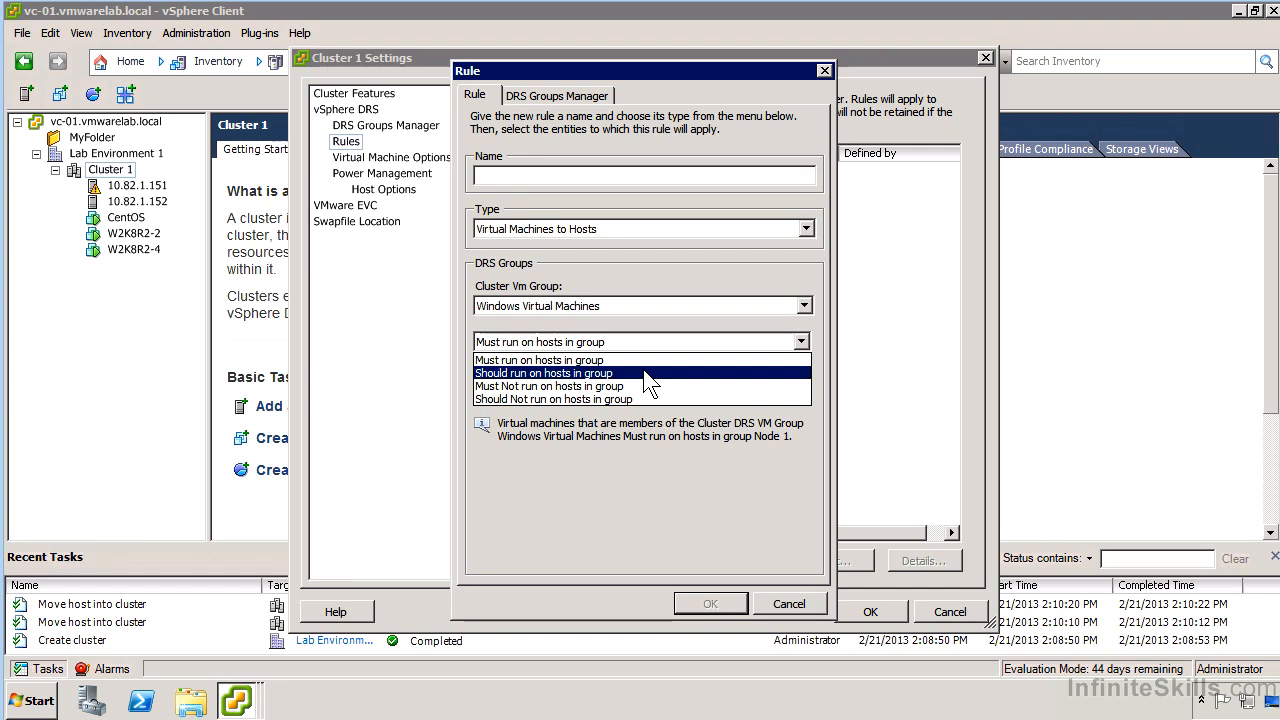
{"action": "left_click", "coordinate": [640, 451]}
{"action": "left_click", "coordinate": [695, 387]}
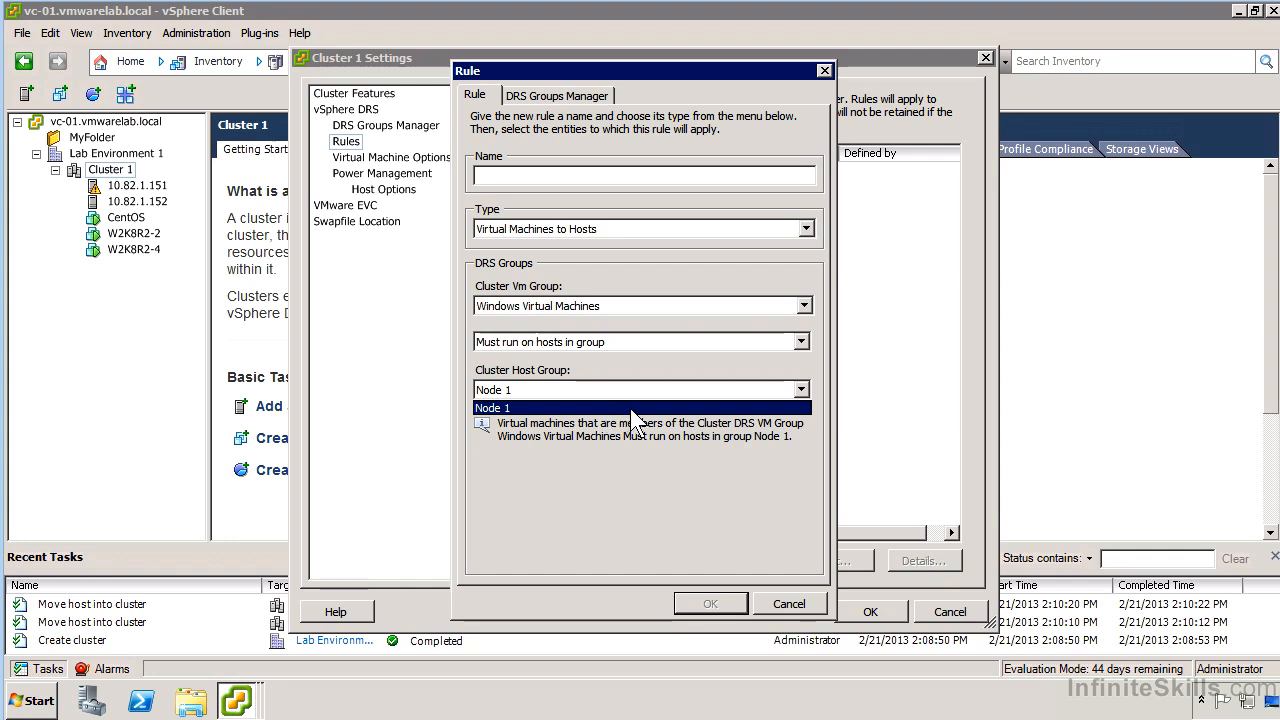
{"action": "left_click", "coordinate": [562, 405]}
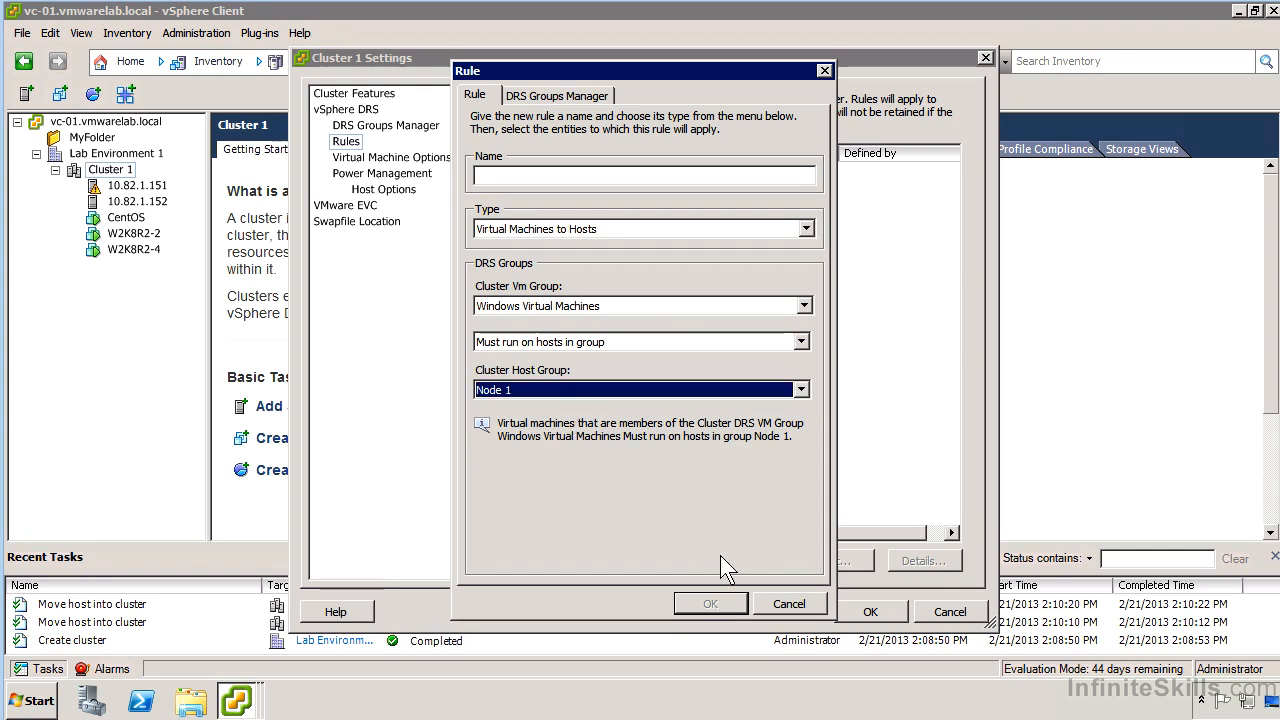
{"action": "left_click", "coordinate": [790, 605]}
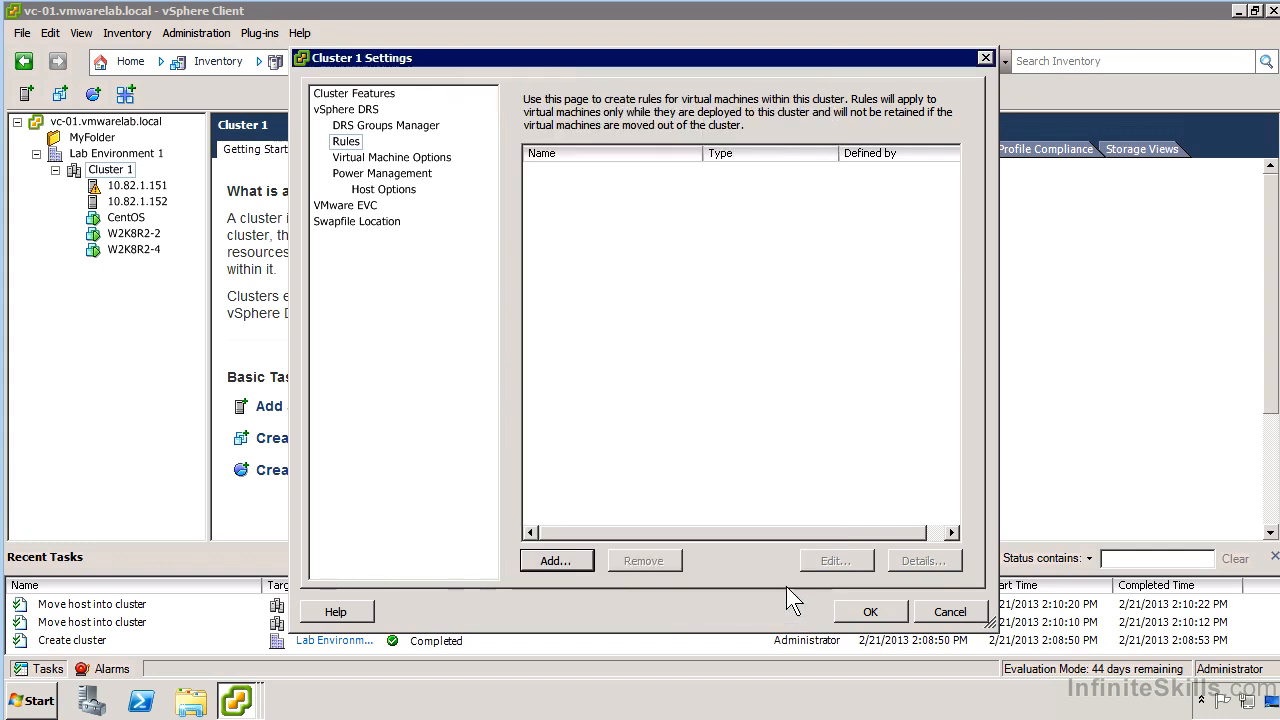
Try the Partially Automated level for the CentOS virtual machine and return it to Default (Fully Automated).
{"action": "left_click", "coordinate": [436, 163]}
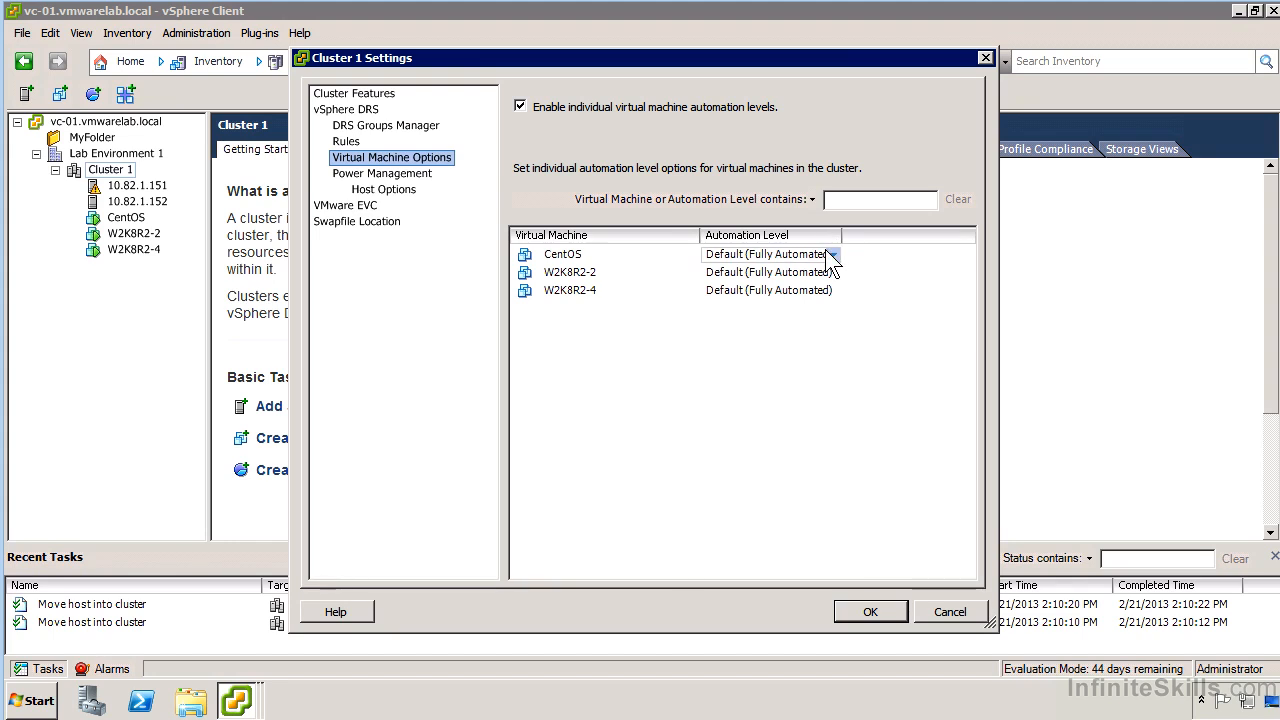
{"action": "left_click", "coordinate": [825, 253]}
{"action": "left_click", "coordinate": [830, 255]}
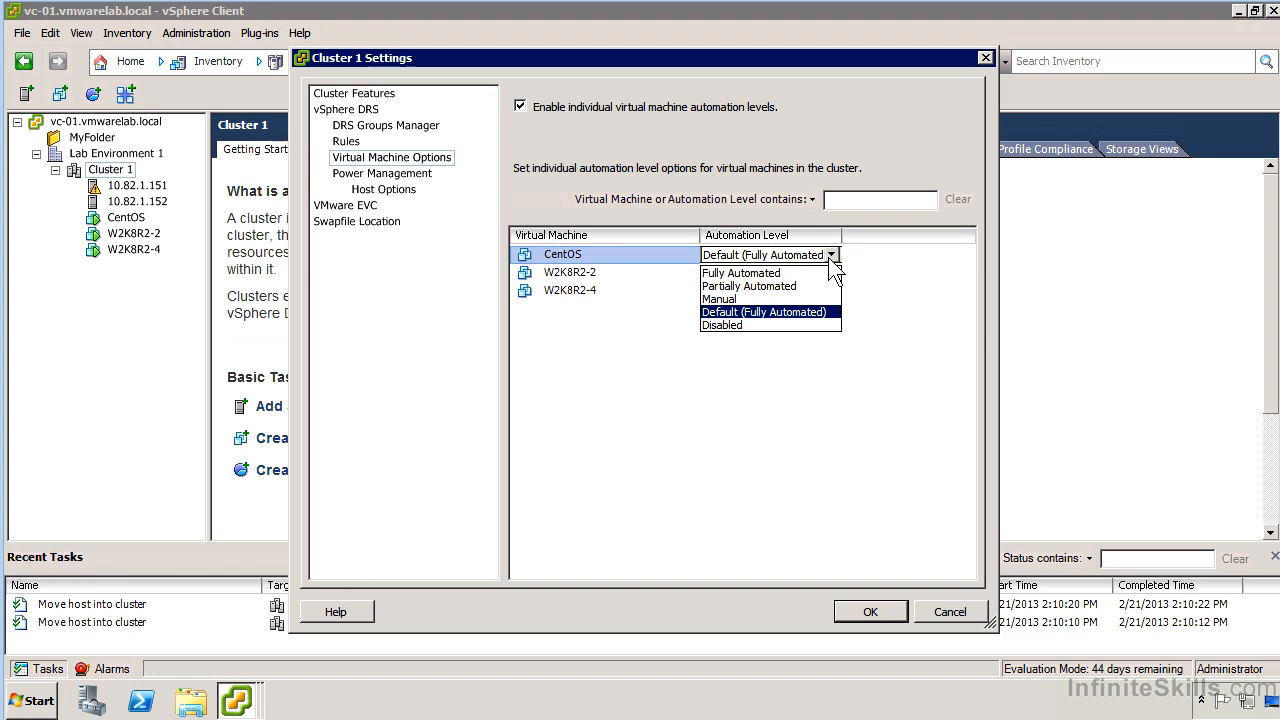
{"action": "left_click", "coordinate": [768, 288]}
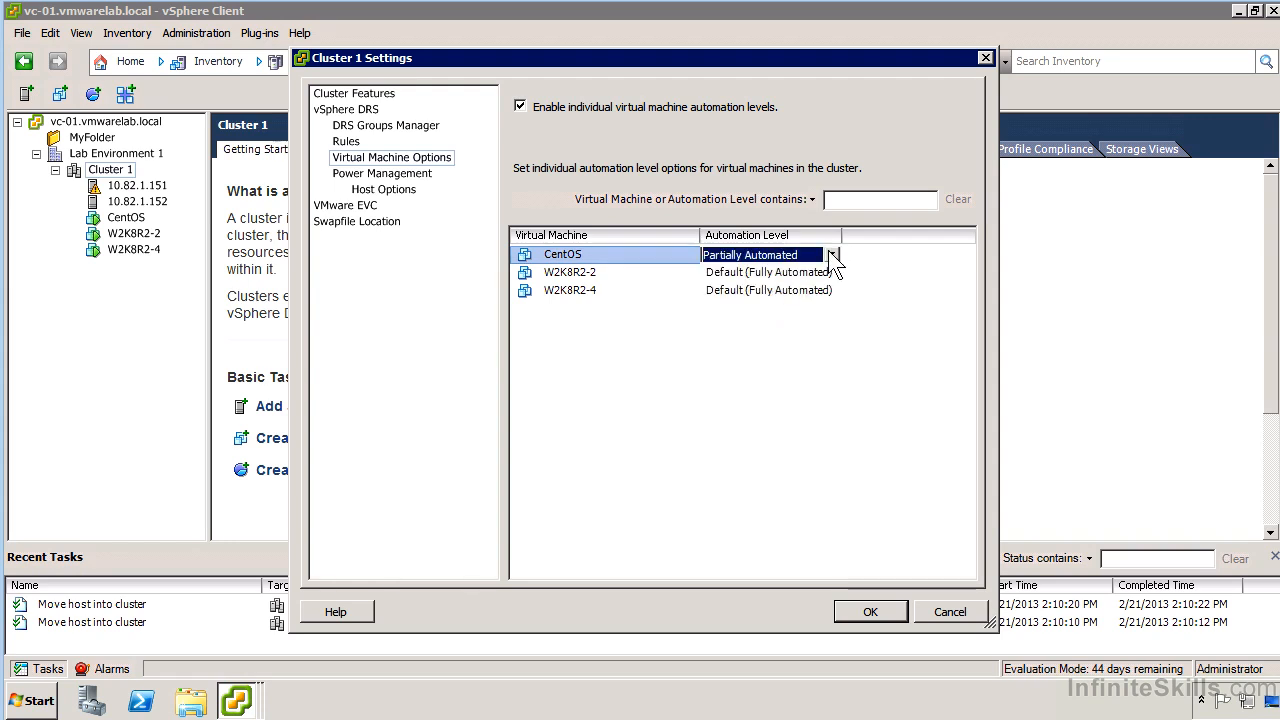
{"action": "left_click", "coordinate": [831, 255]}
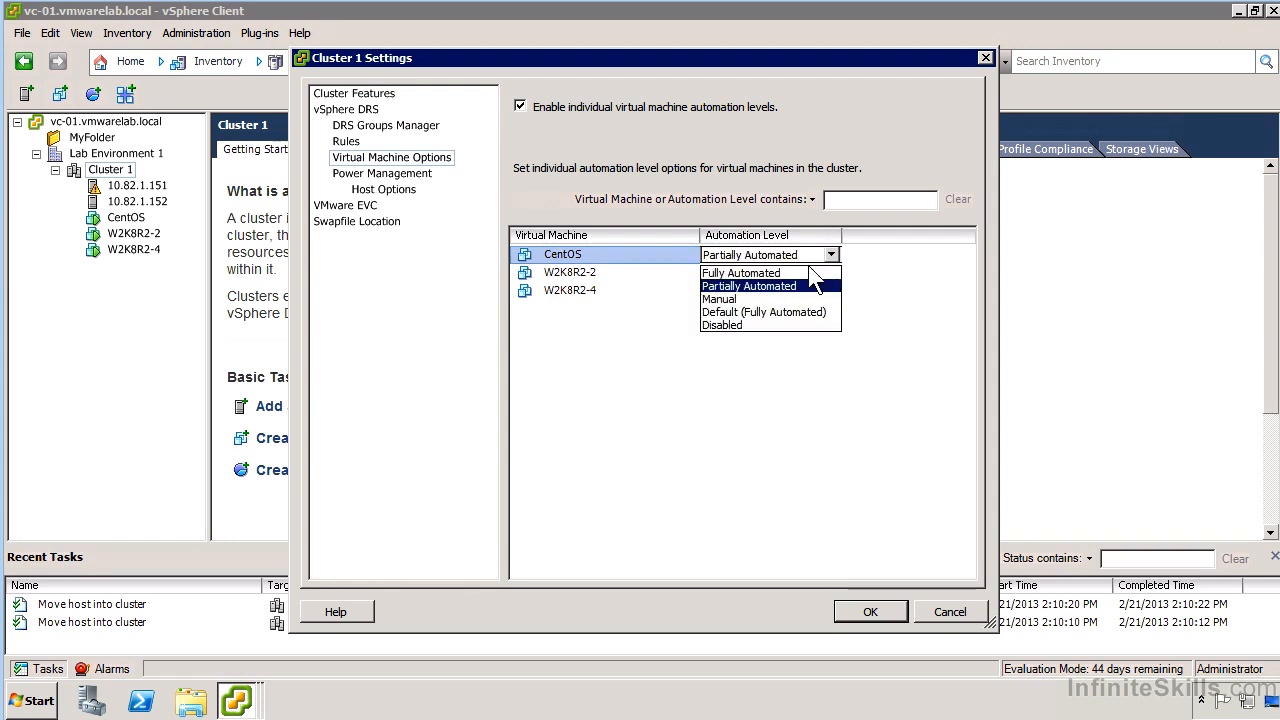
{"action": "left_click", "coordinate": [785, 312]}
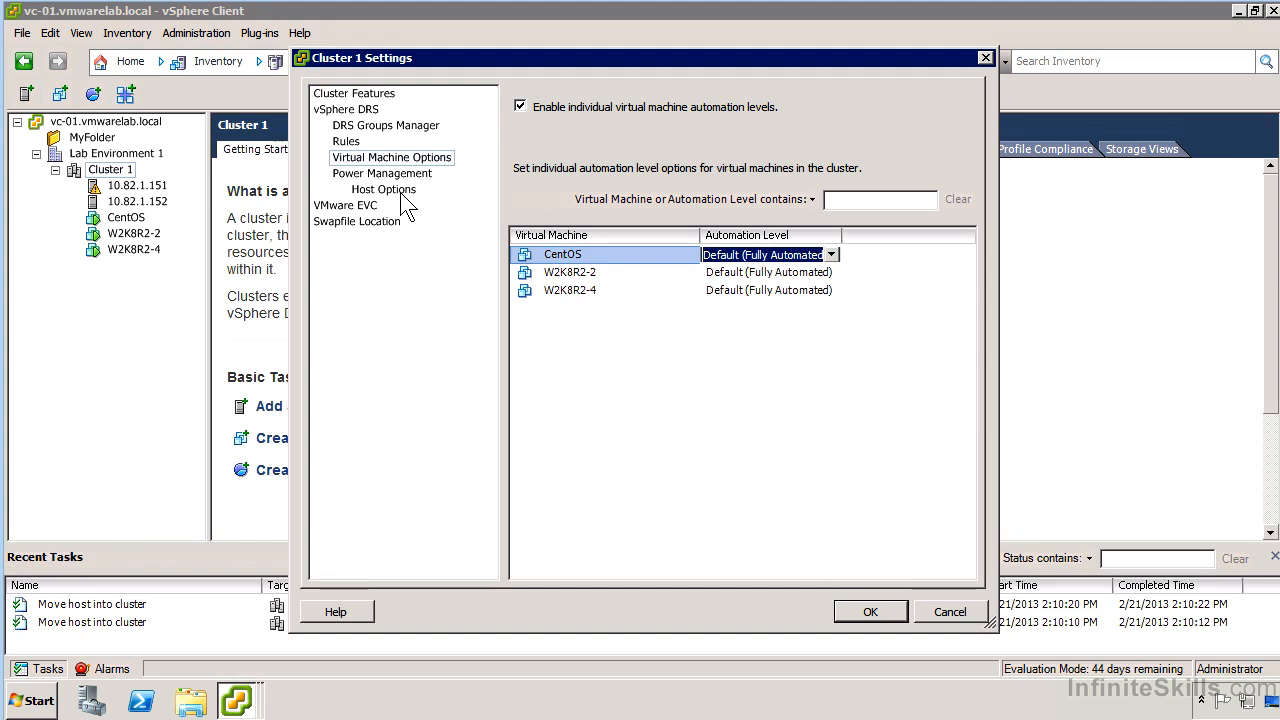
Change the cluster's VMware EVC mode selection to Enable EVC for AMD Hosts.
{"action": "left_click", "coordinate": [360, 207]}
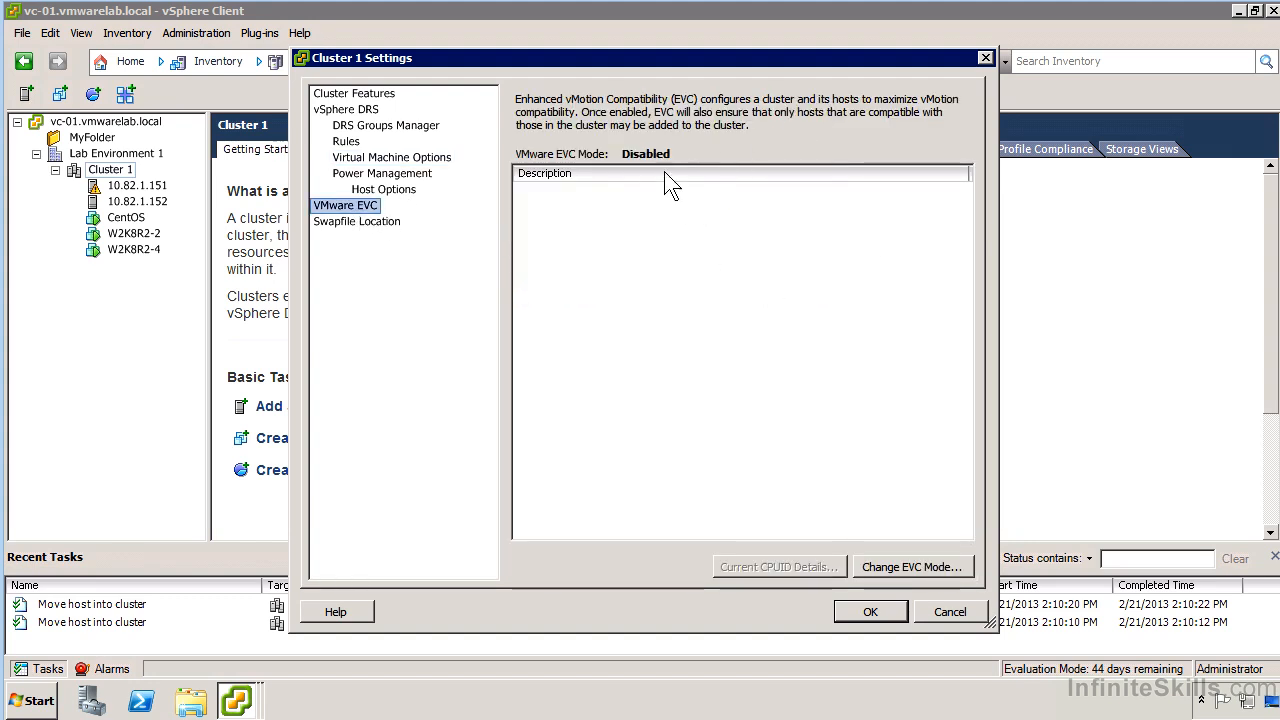
{"action": "left_click", "coordinate": [911, 565]}
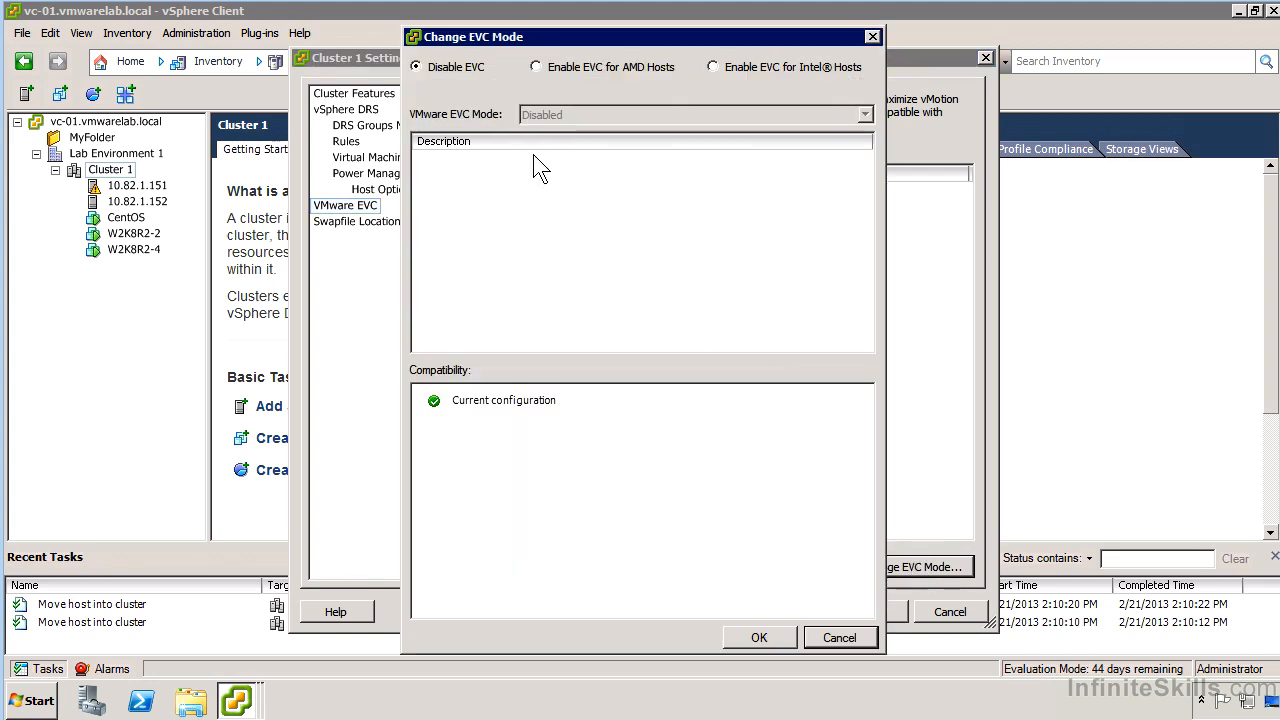
{"action": "left_click", "coordinate": [566, 65]}
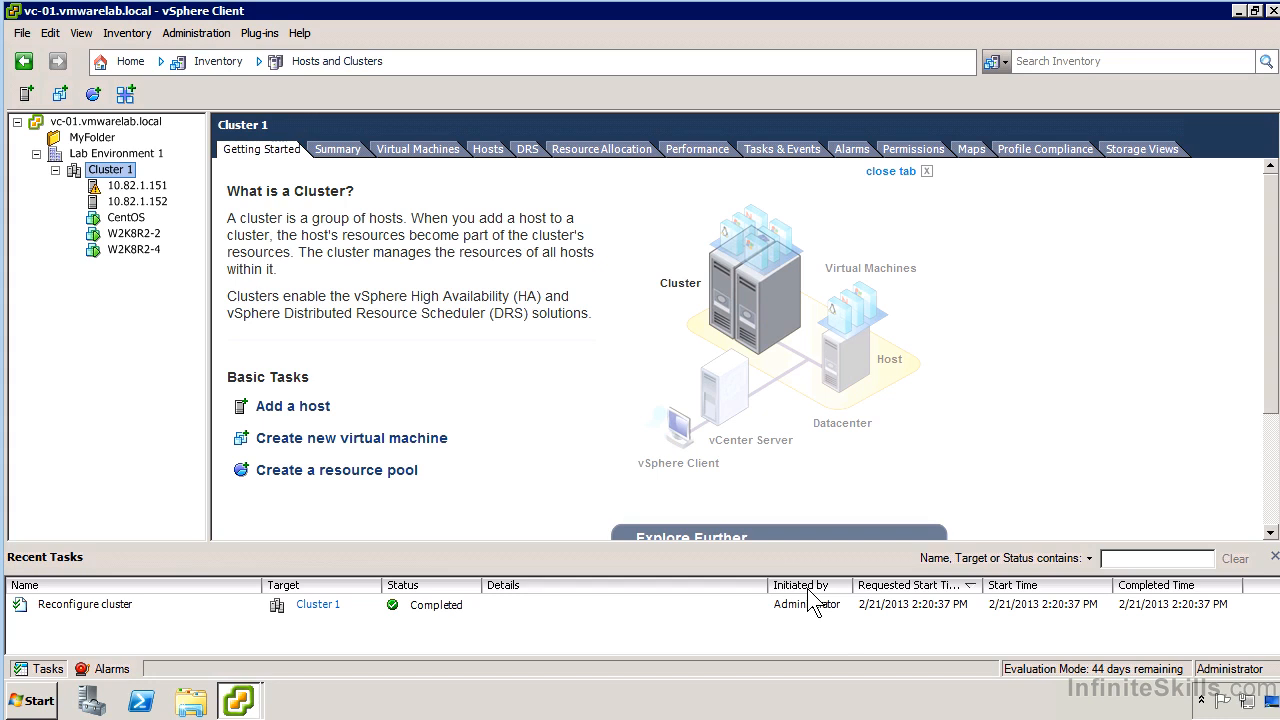
Put host 10.82.1.152 into maintenance mode, moving powered-off and suspended virtual machines to other hosts in the cluster.
{"action": "right_click", "coordinate": [141, 203]}
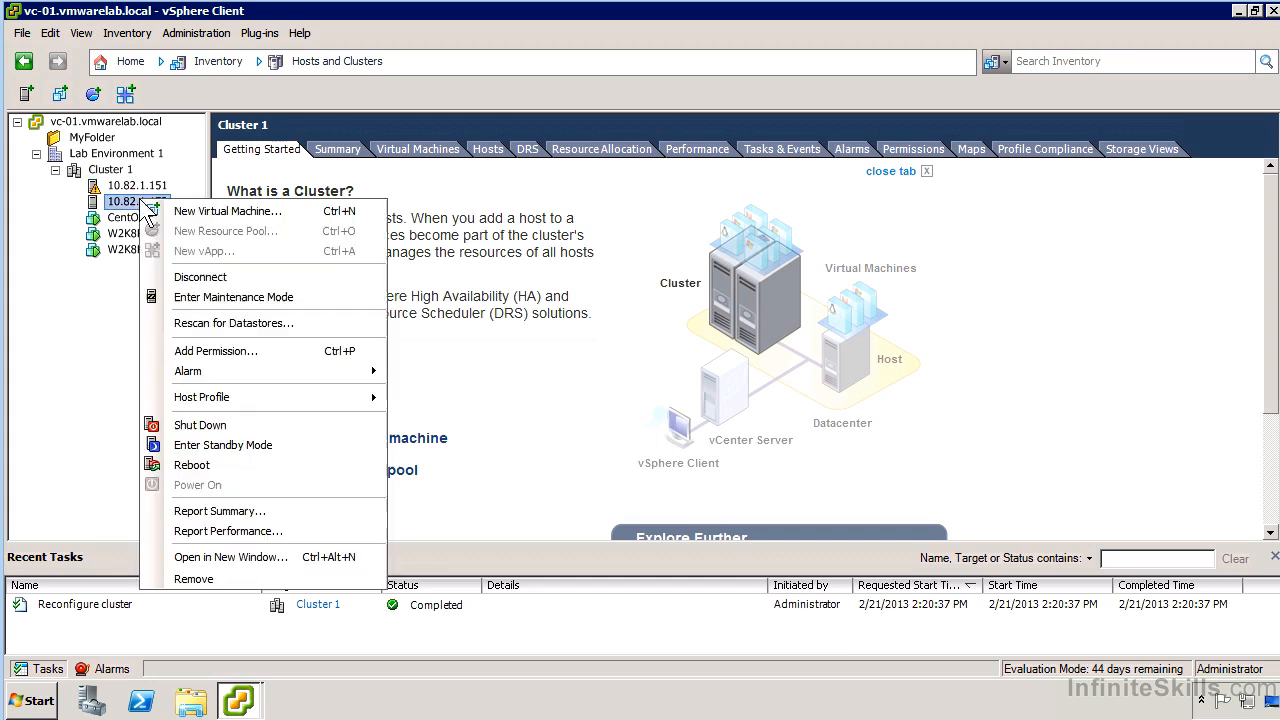
{"action": "left_click", "coordinate": [245, 300]}
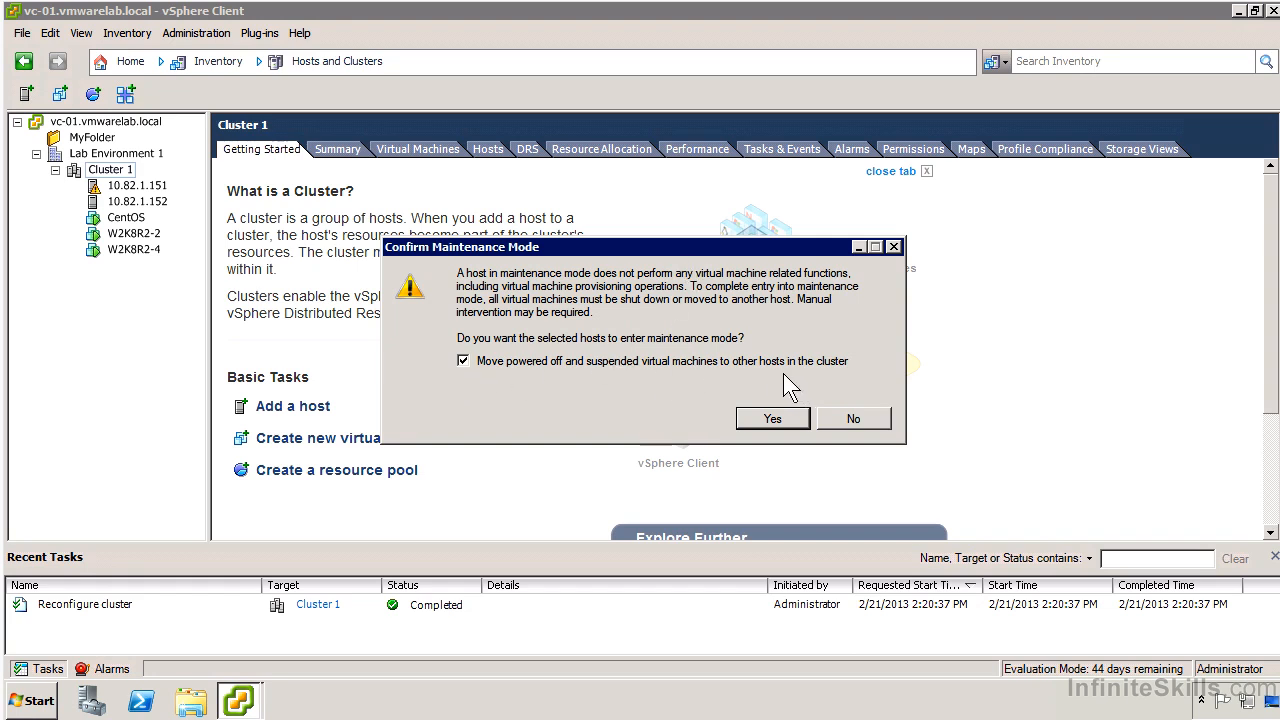
{"action": "left_click", "coordinate": [762, 418]}
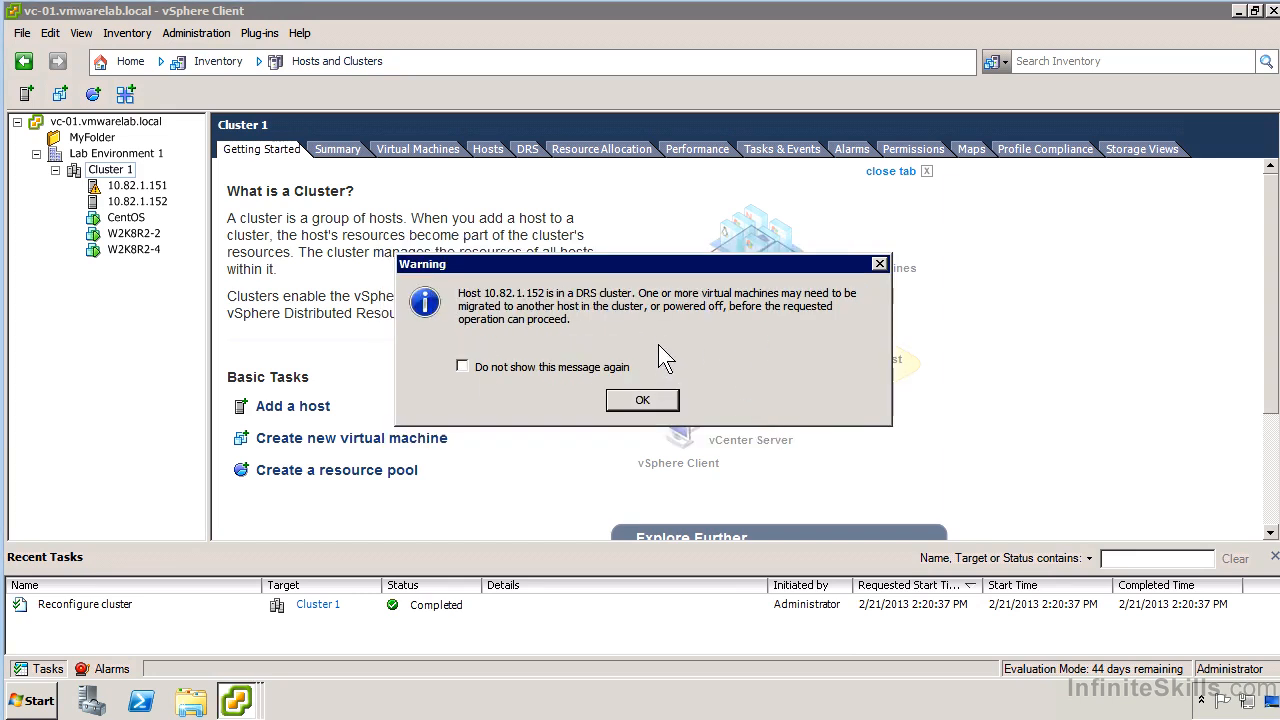
{"action": "left_click", "coordinate": [642, 401]}
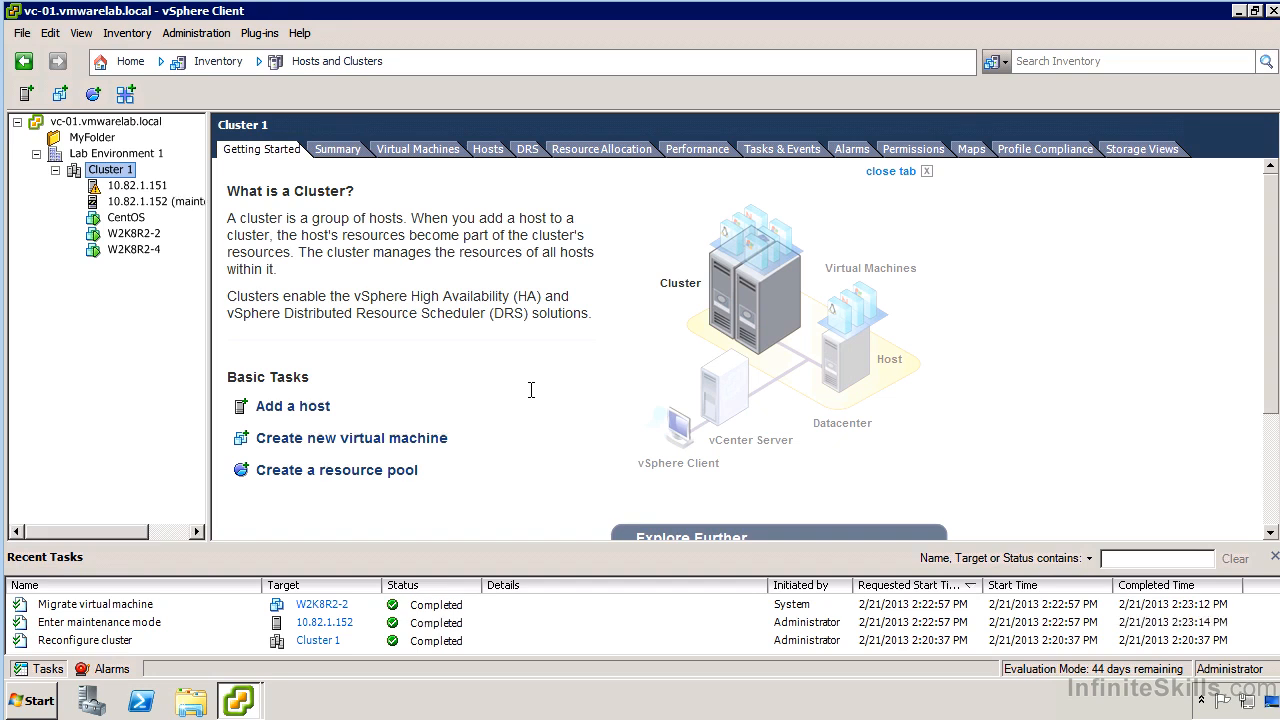
View the summary of host 10.82.1.152, ignoring the SSL certificate warning, and take the host out of maintenance mode.
{"action": "left_click_drag", "start_coordinate": [209, 230], "coordinate": [320, 225]}
{"action": "right_click", "coordinate": [196, 203]}
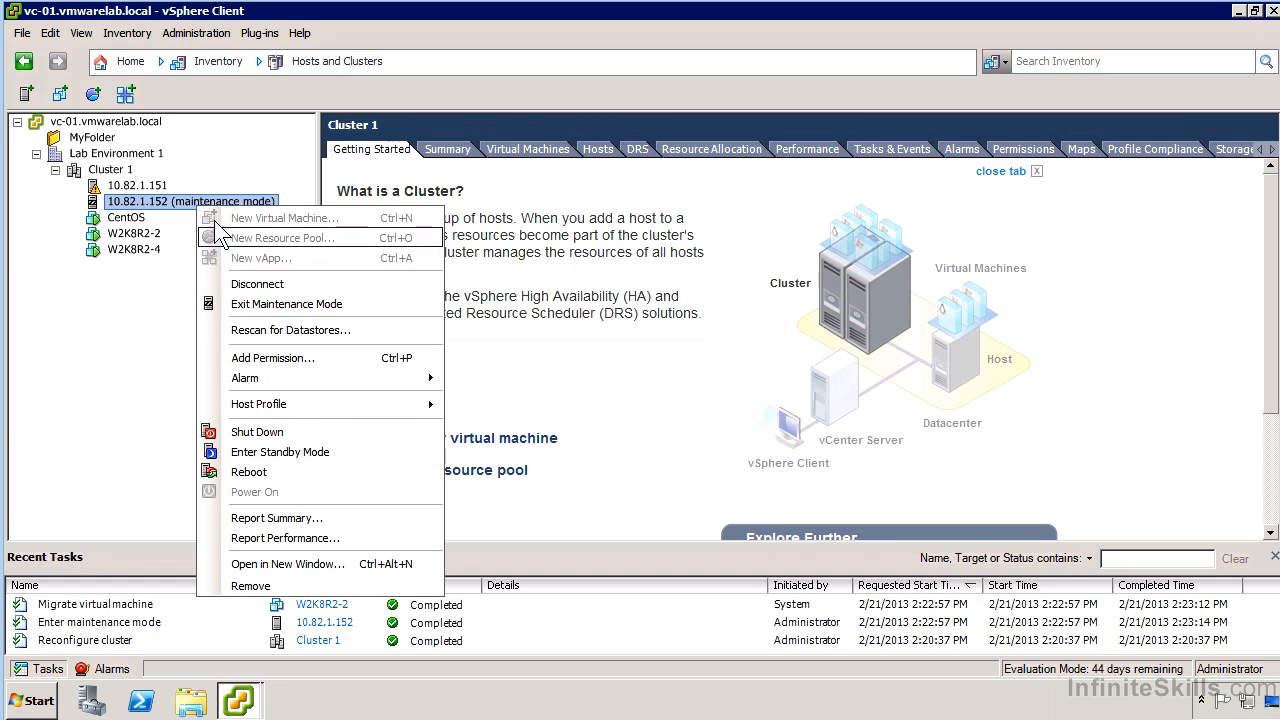
{"action": "left_click", "coordinate": [169, 200]}
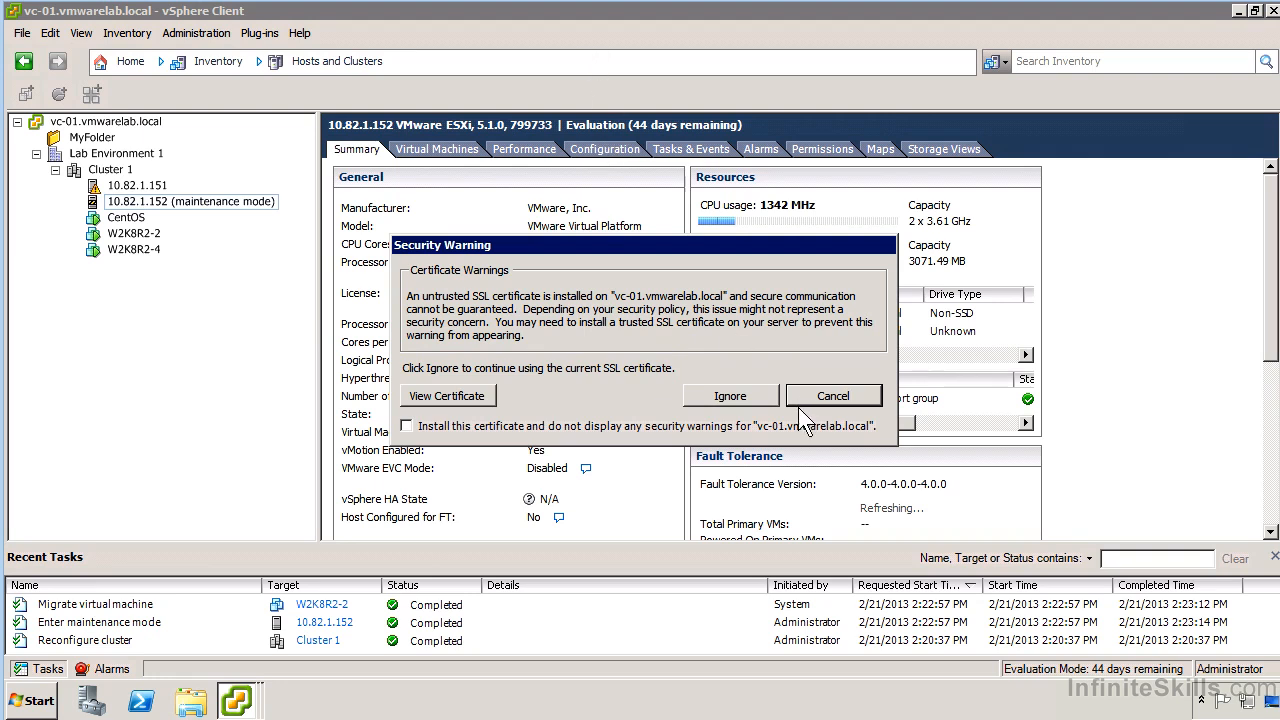
{"action": "left_click", "coordinate": [769, 397]}
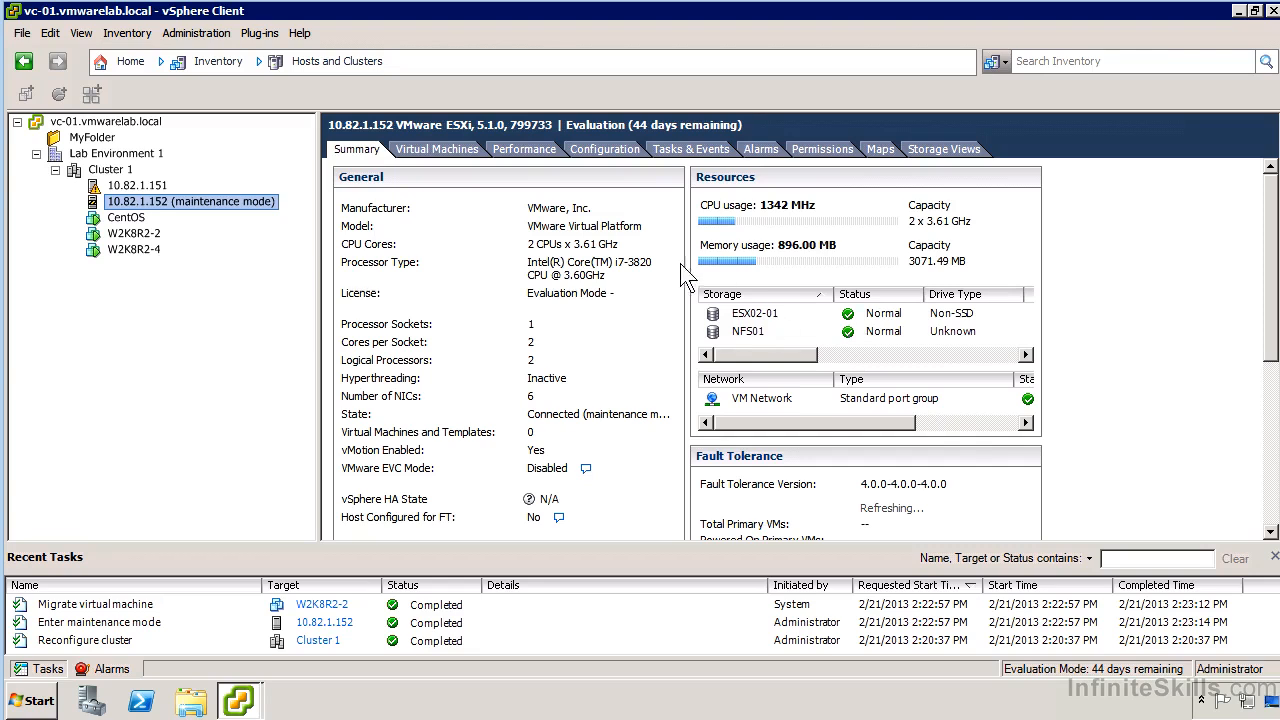
{"action": "right_click", "coordinate": [211, 199]}
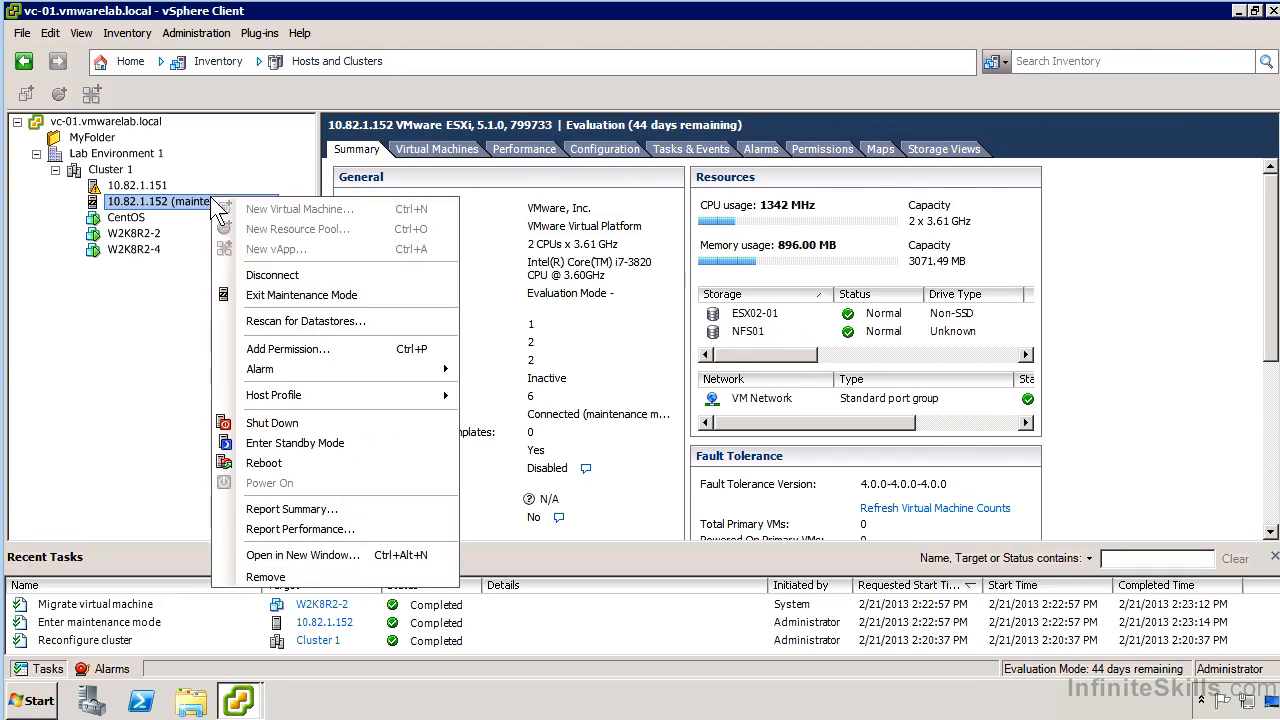
{"action": "left_click", "coordinate": [285, 296]}
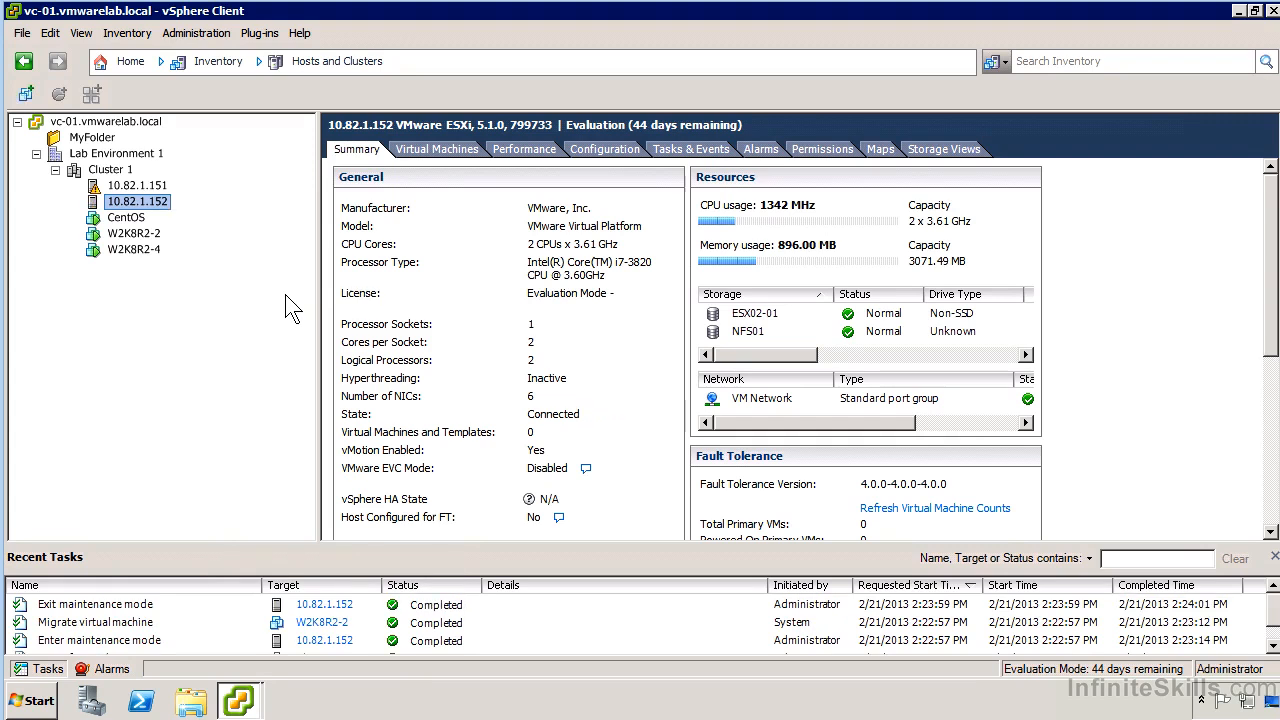